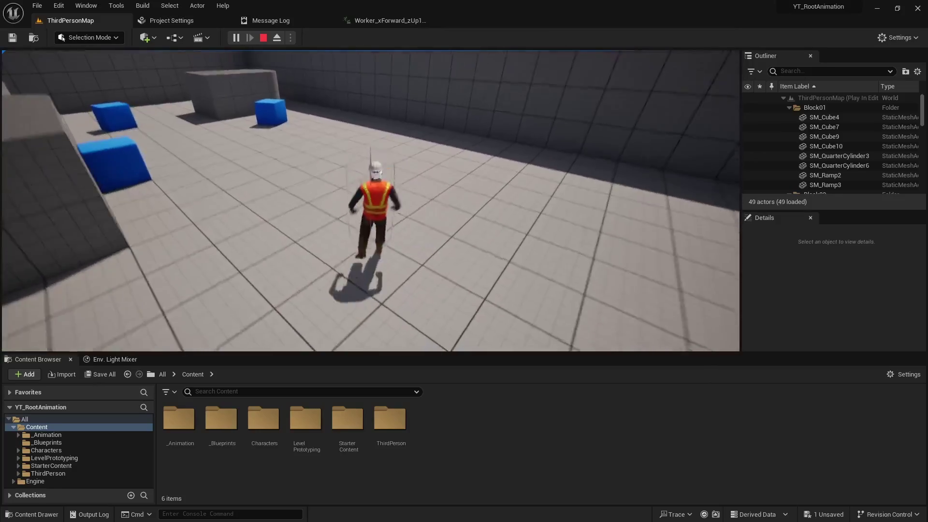
Step: Walk the worker character around the level in the running play session and end the session
key(w)
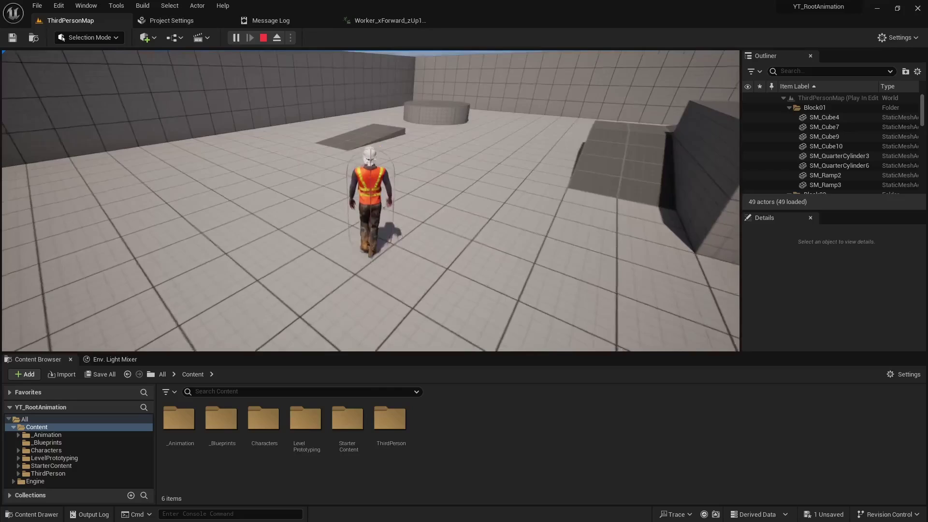
key(Escape)
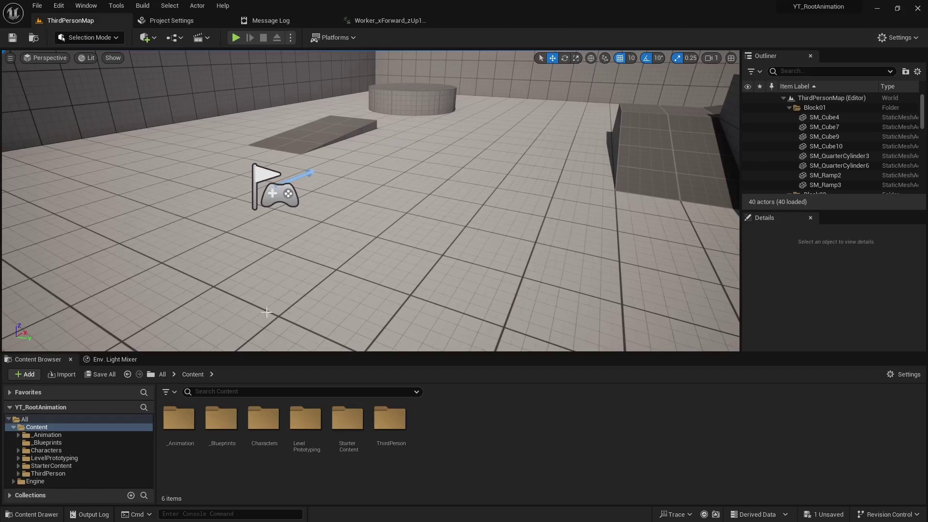
Step: In the Worker_xForward_zUp1 walk animation, enable root motion and Force Root Lock, keep Root Motion Root Lock on Ref Pose, and save the asset
click(389, 20)
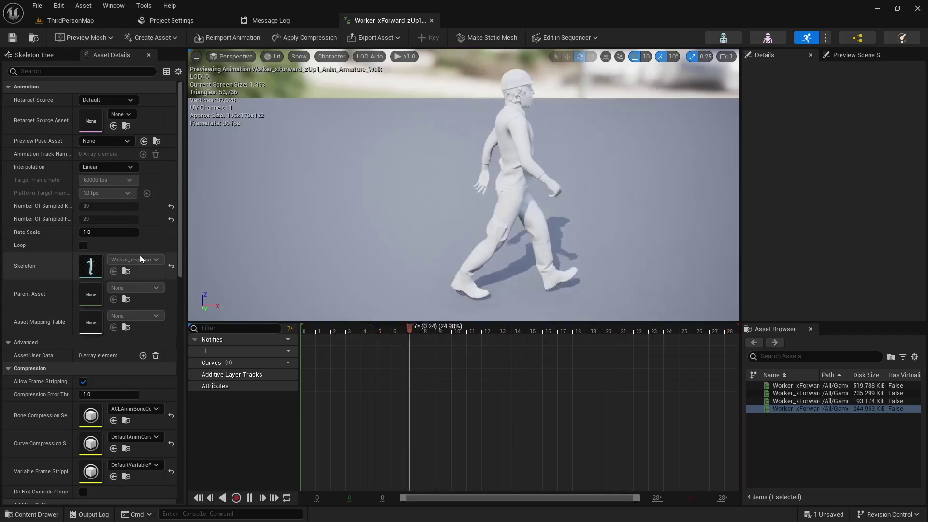
scroll(119, 256, down, 3)
scroll(117, 259, down, 7)
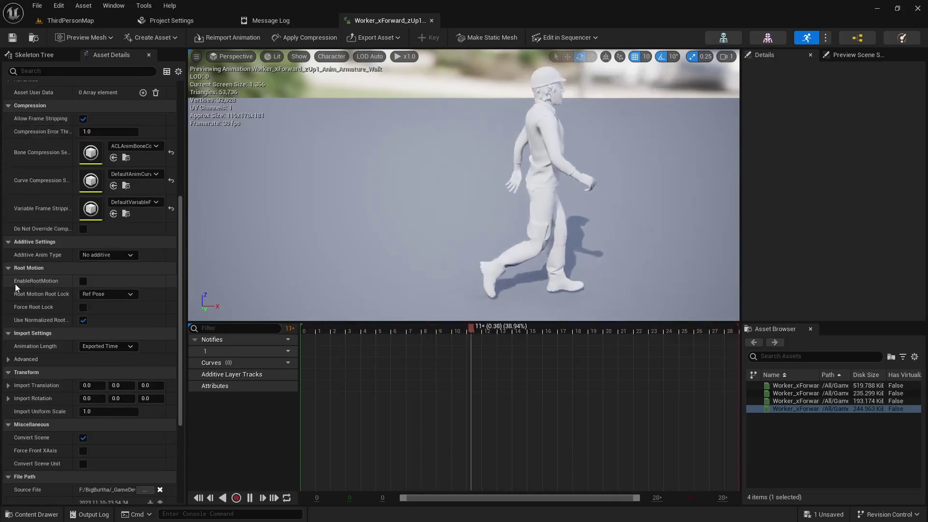
click(83, 281)
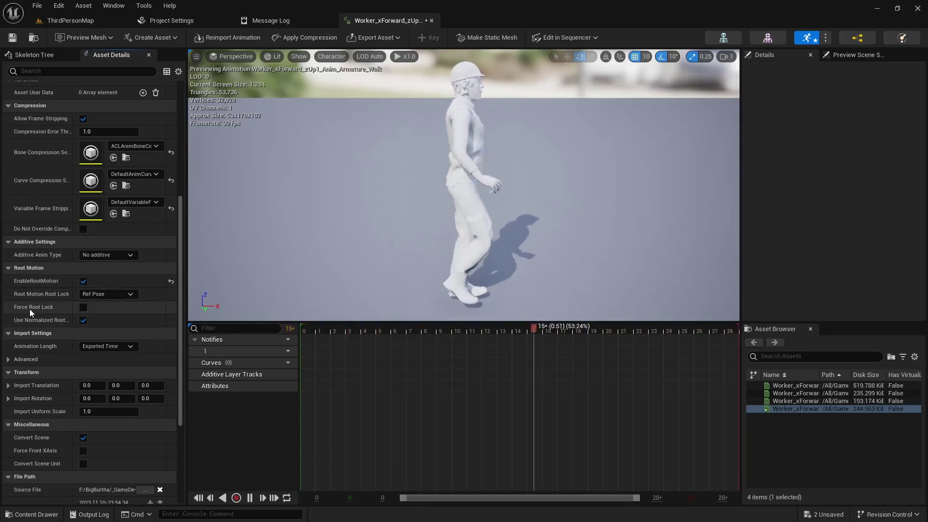
click(83, 308)
click(128, 295)
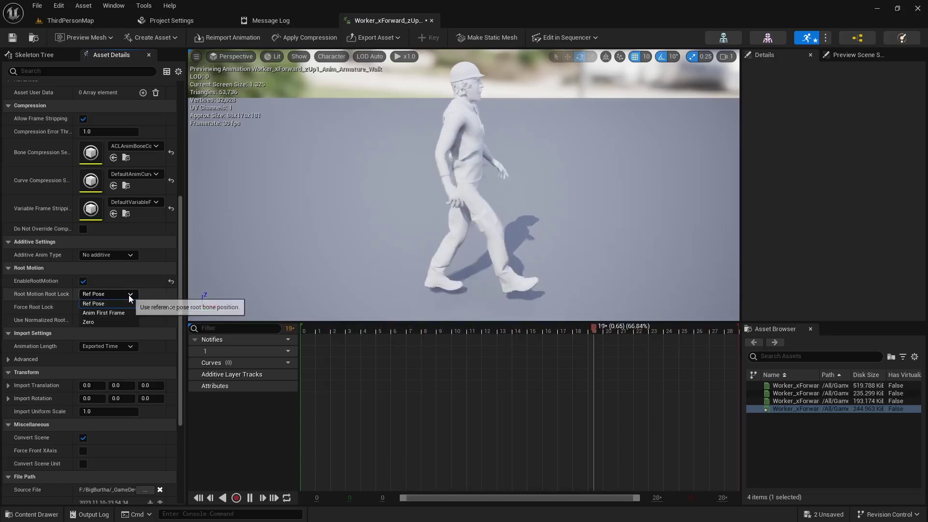
click(106, 304)
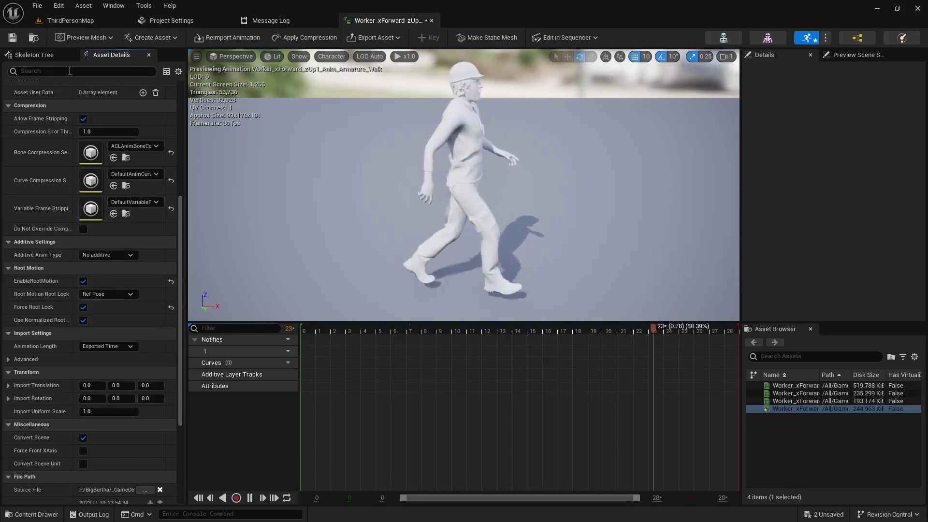
click(16, 37)
Step: Play-test ThirdPersonMap by walking the worker character around the level, and stop the session
click(114, 20)
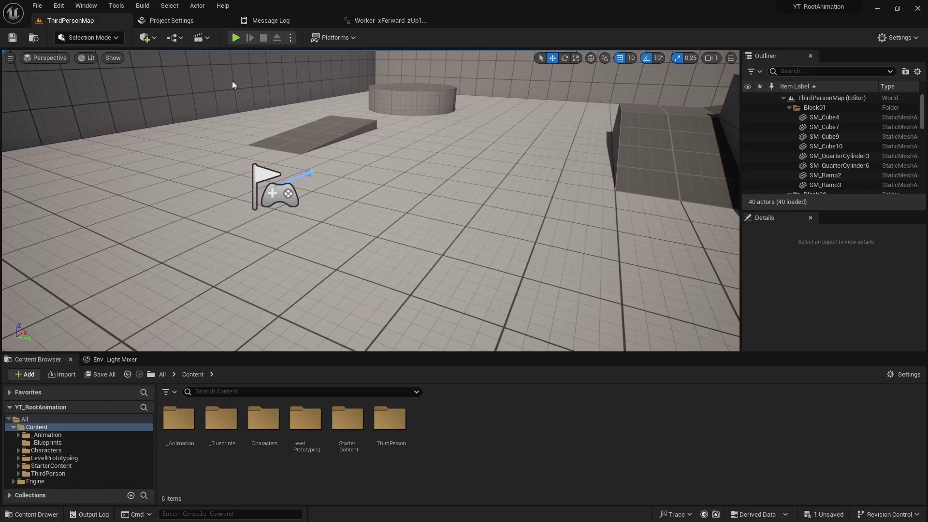
click(236, 38)
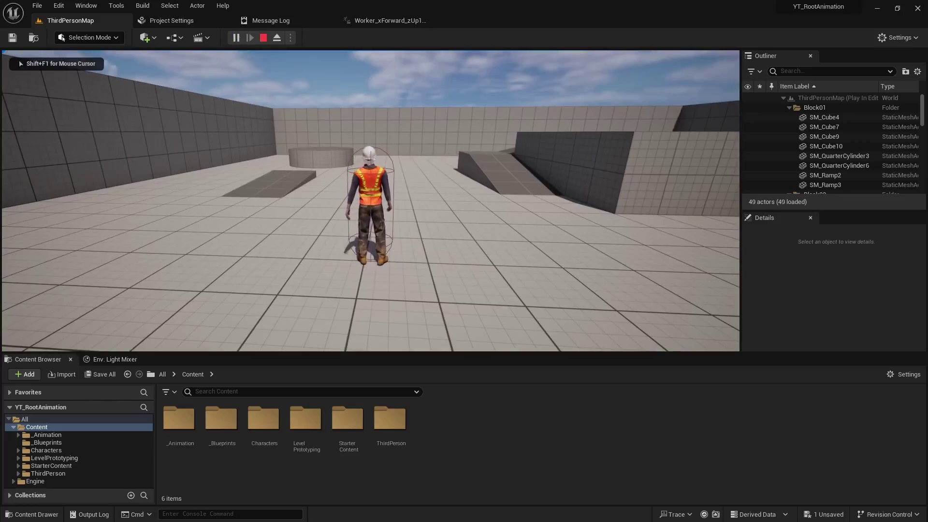
key(w)
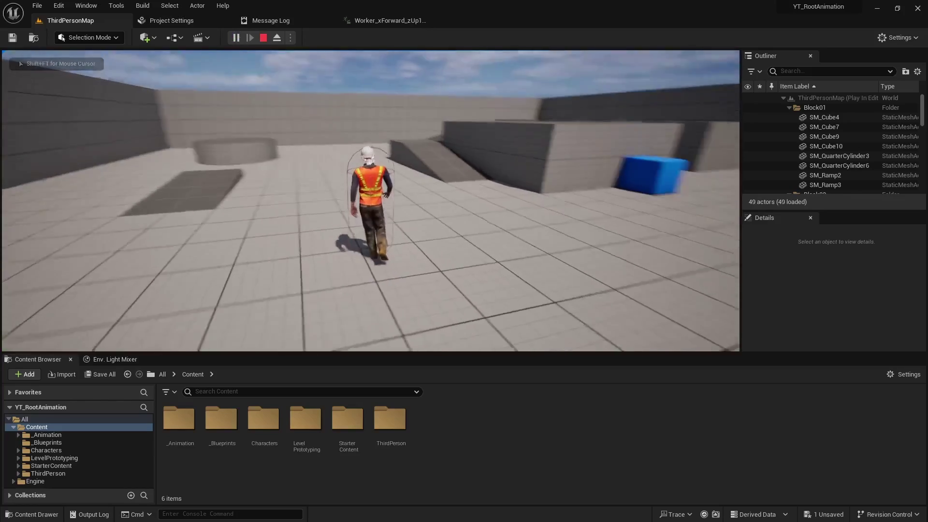
key(w)
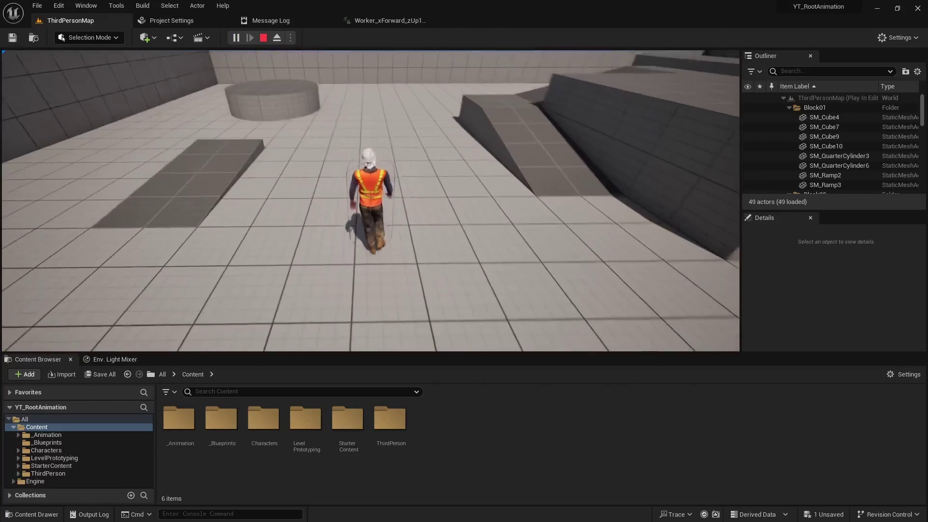
key(w)
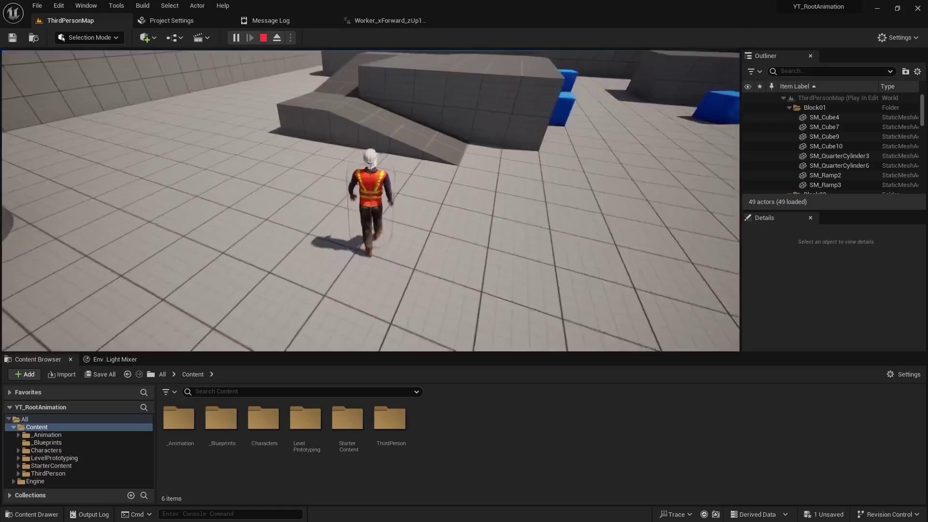
key(w)
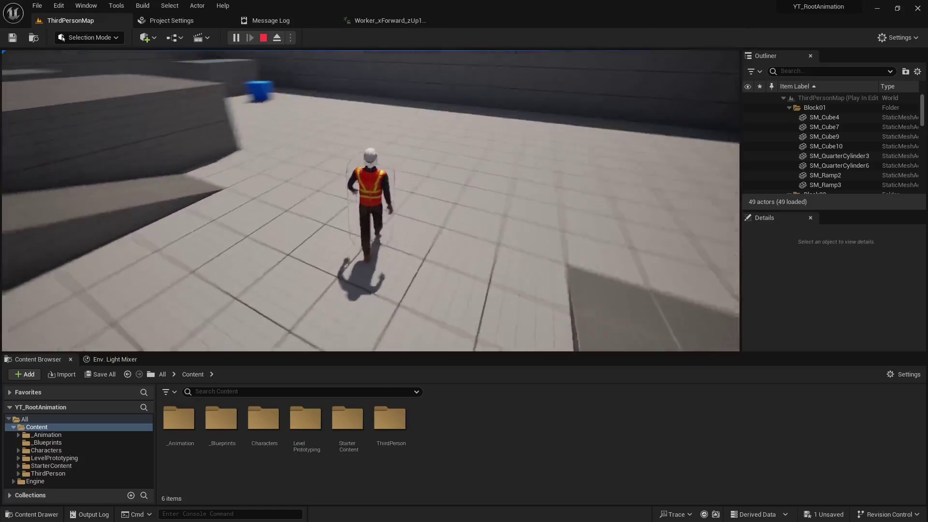
key(w)
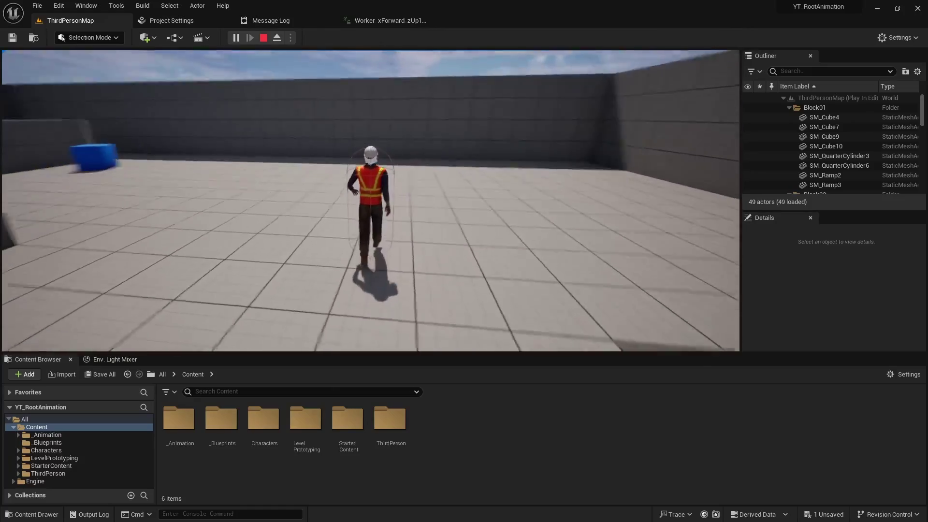
key(w)
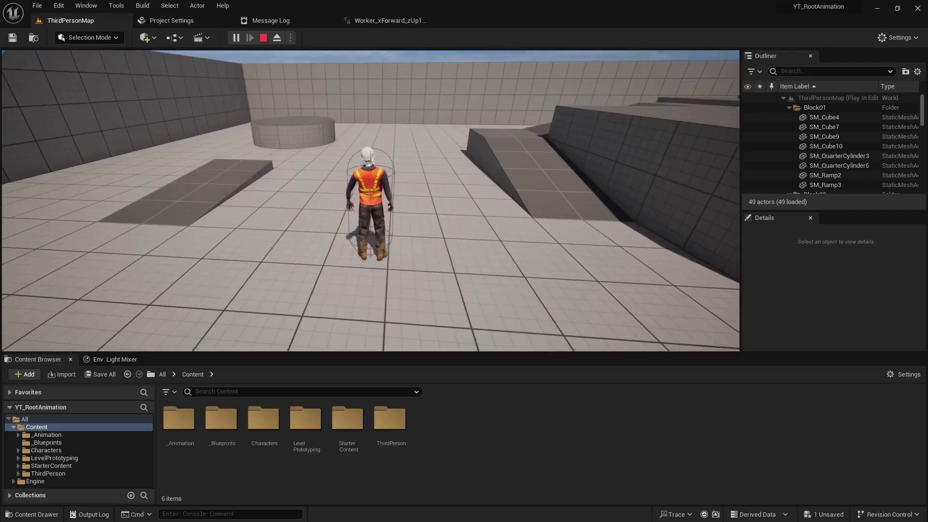
key(Escape)
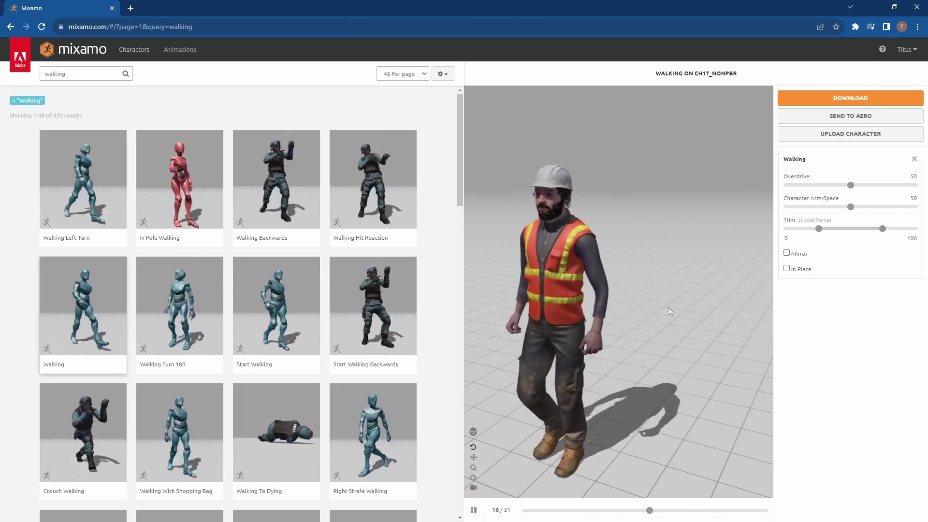
Step: Switch to Mixamo and turn on the In Place option for the Walking animation
click(787, 269)
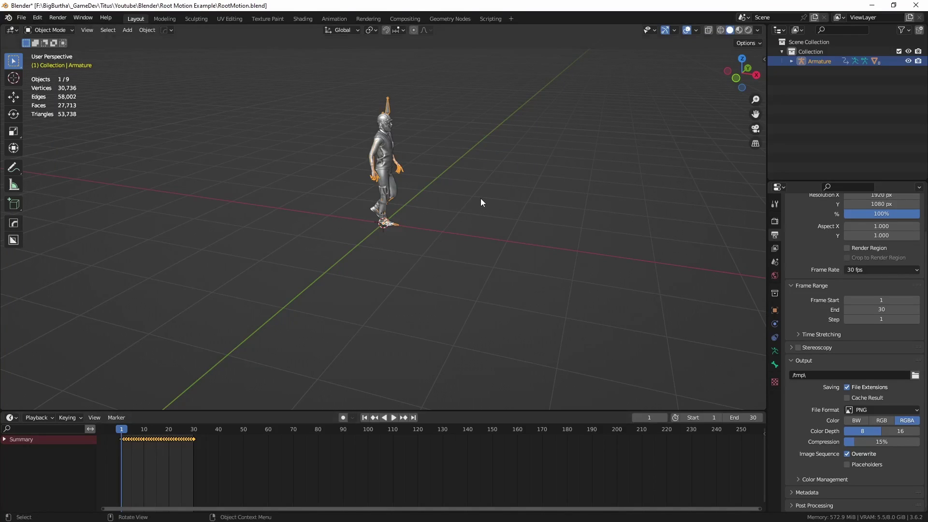
Step: Switch to Blender and play back the armature's walk animation from the front side to examine its travel
middle_drag(477, 202, 385, 201)
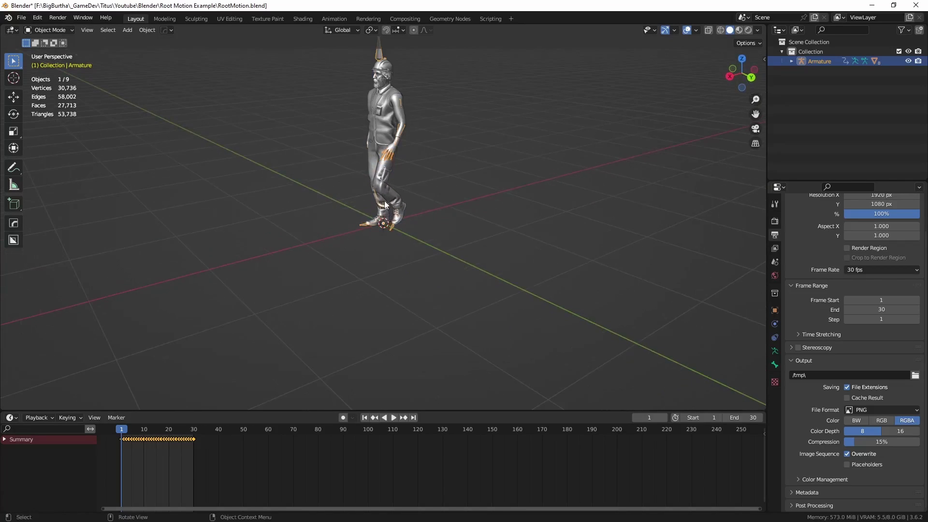
key(space)
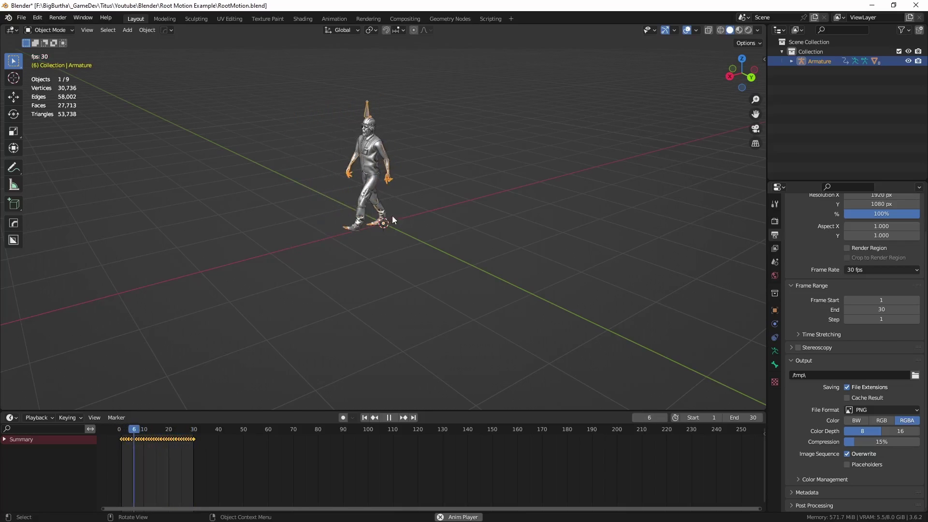
key(space)
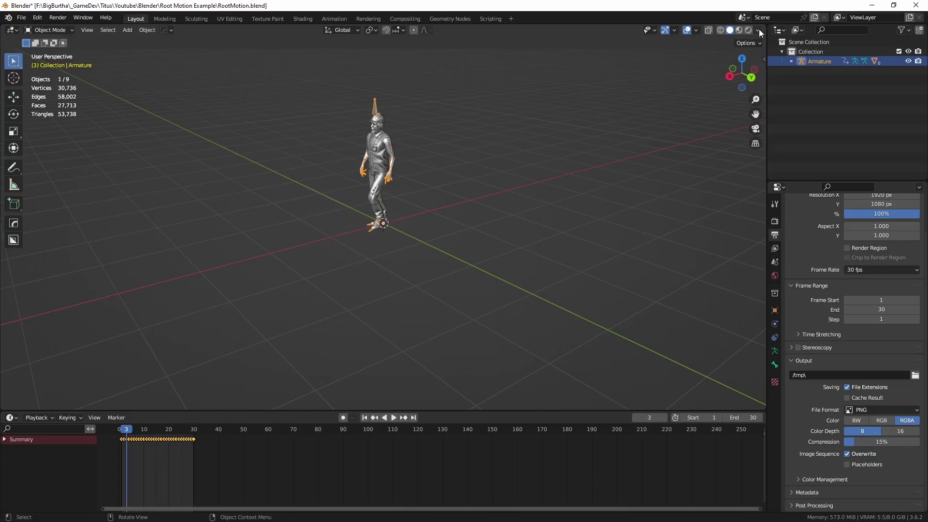
Step: Split the 3D viewport in two, turn the new area into a Graph Editor, and widen its channel list to show full bone names
drag(766, 23, 300, 32)
click(313, 30)
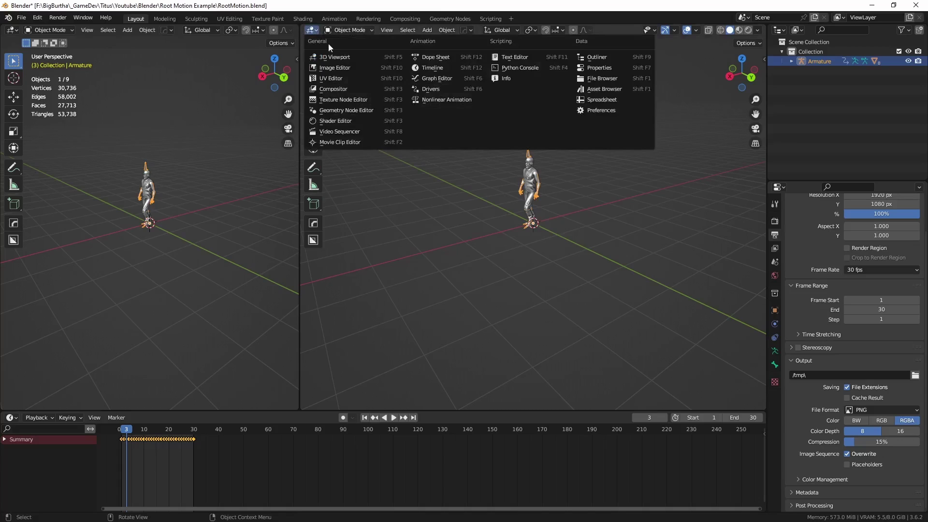
click(433, 81)
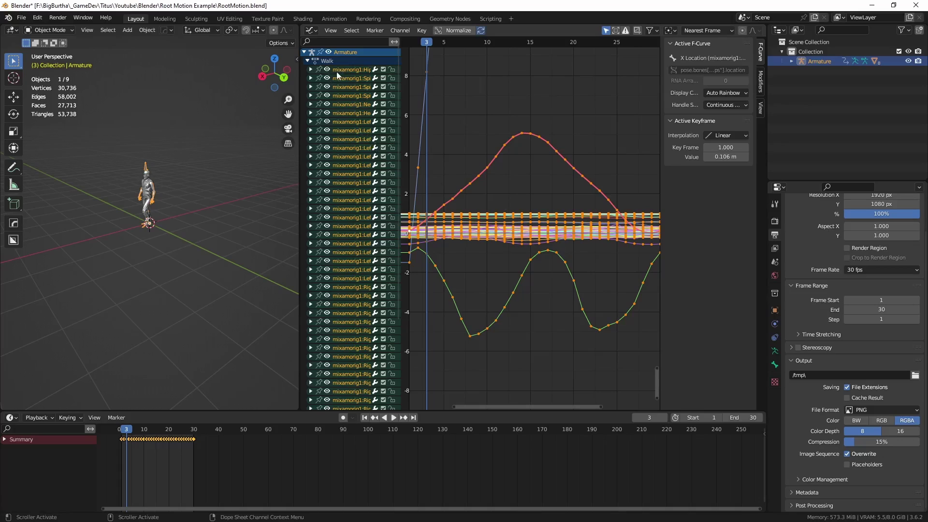
drag(400, 50, 457, 49)
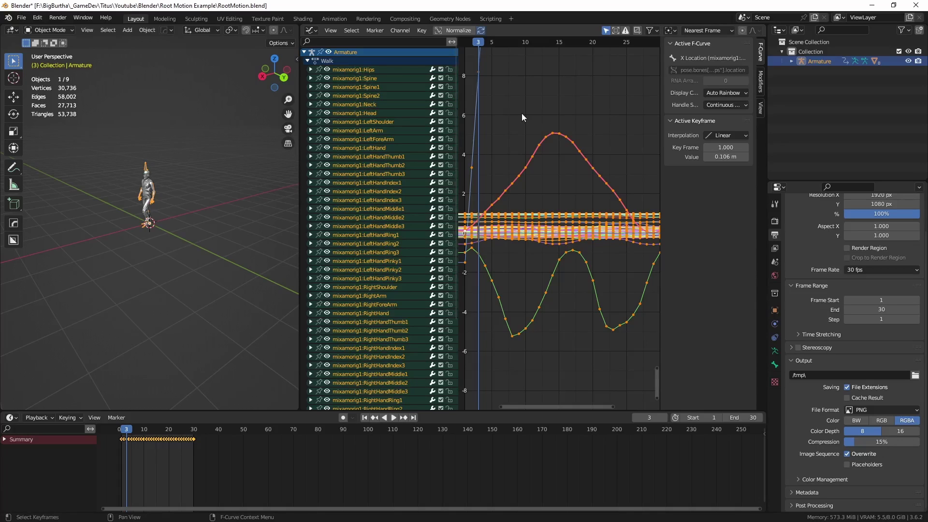
Step: Isolate the Z Location curve of mixamorig1:Hips by hiding all other curves, and play the walk animation against it
key(Home)
scroll(518, 115, down, 3)
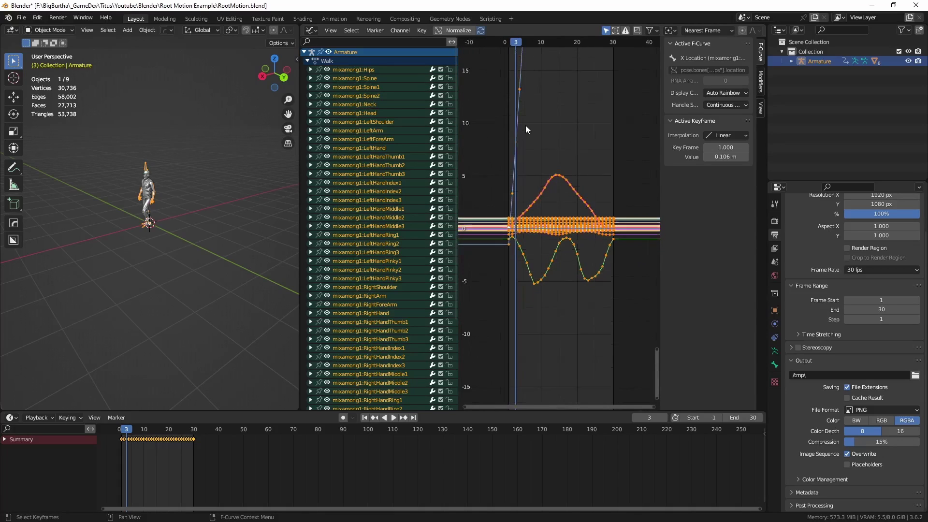
scroll(530, 100, down, 2)
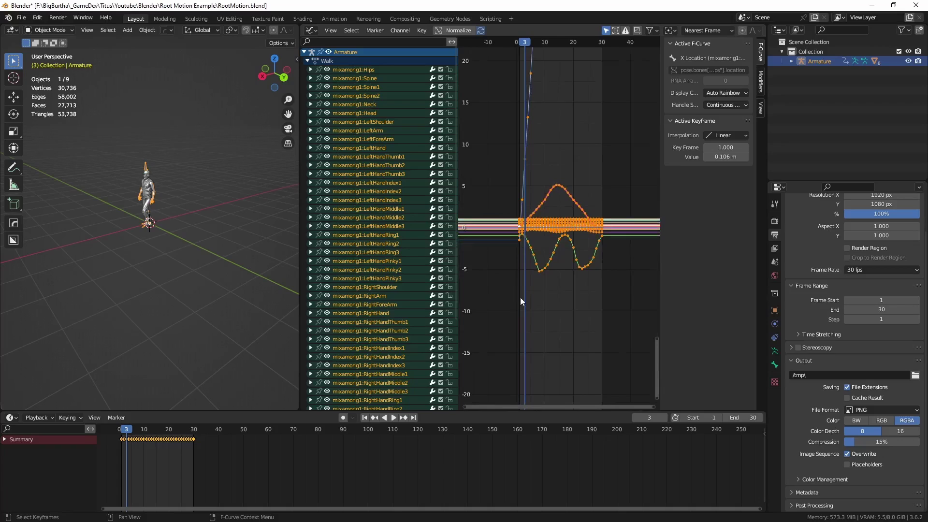
scroll(539, 72, down, 1)
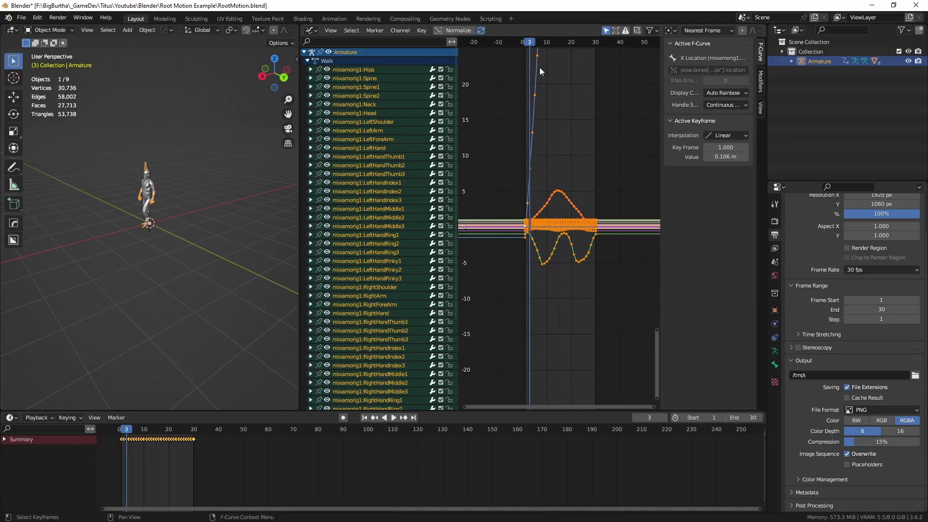
scroll(540, 174, up, 3)
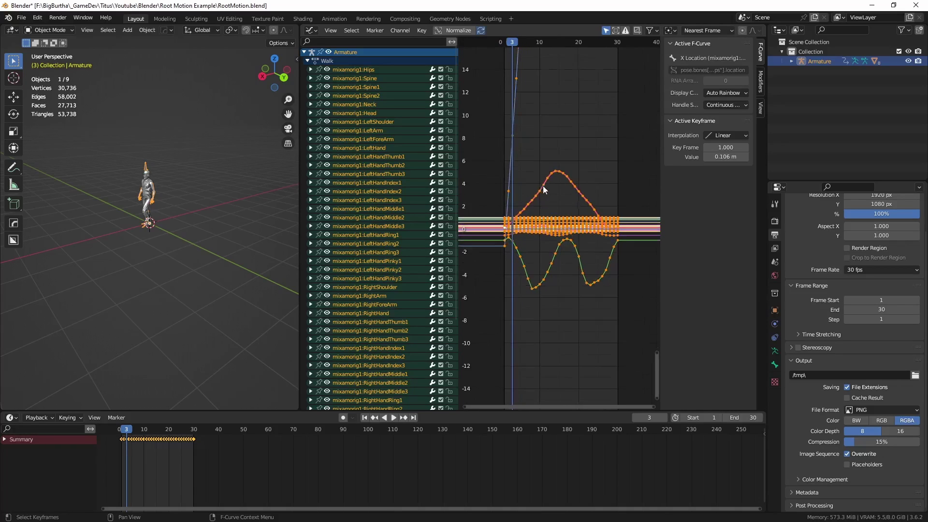
click(311, 69)
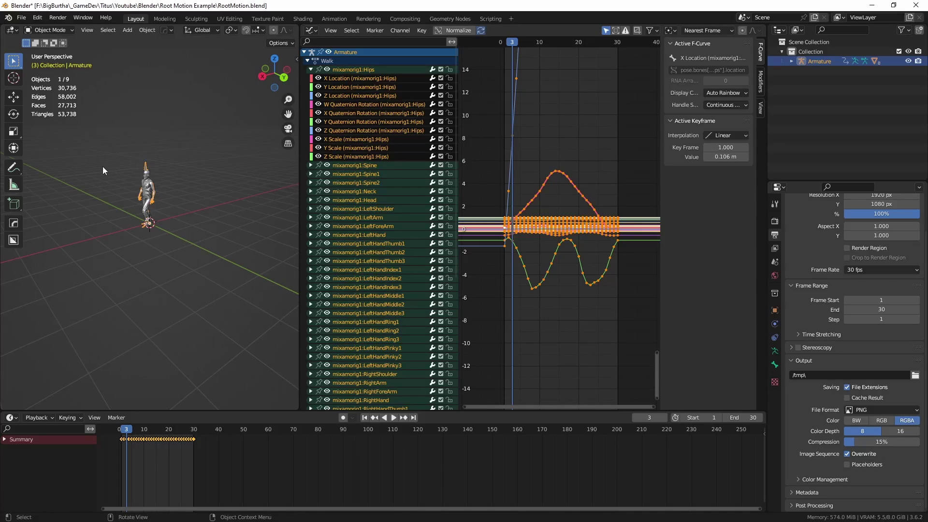
click(322, 96)
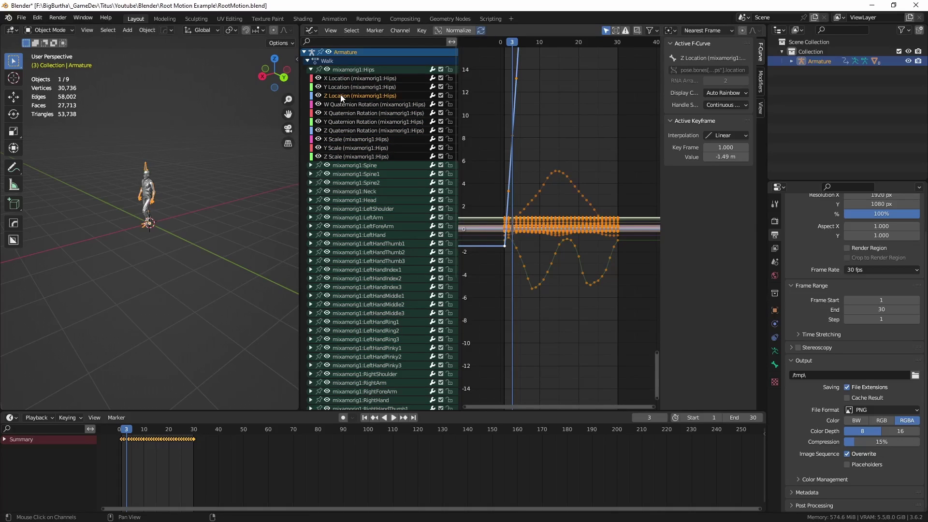
key(shift+h)
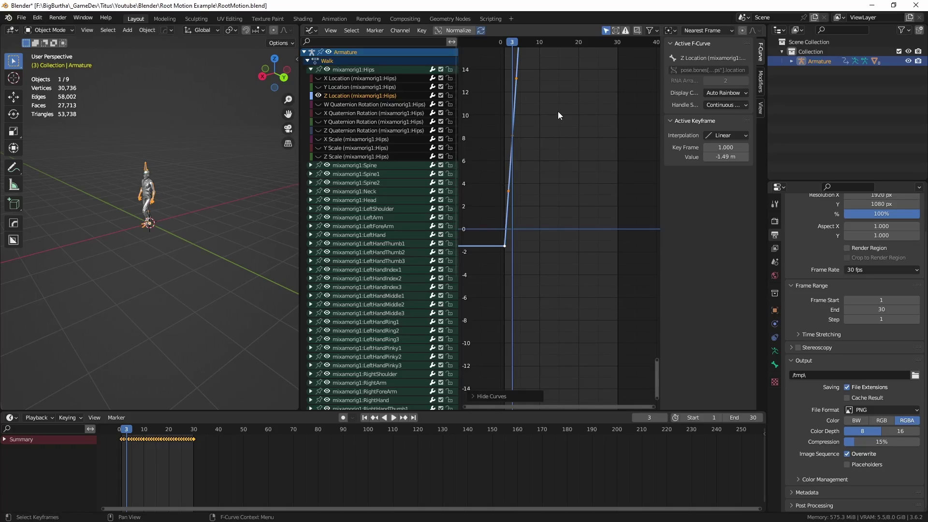
key(Home)
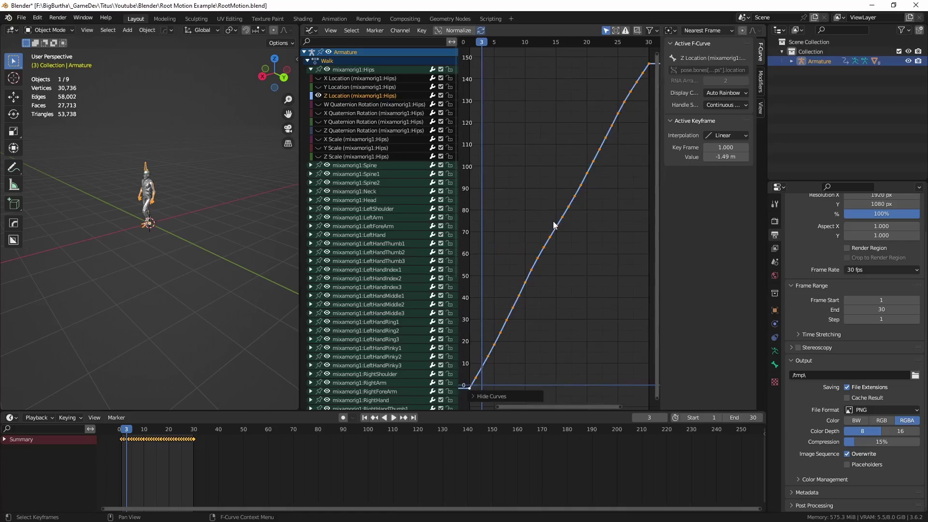
key(space)
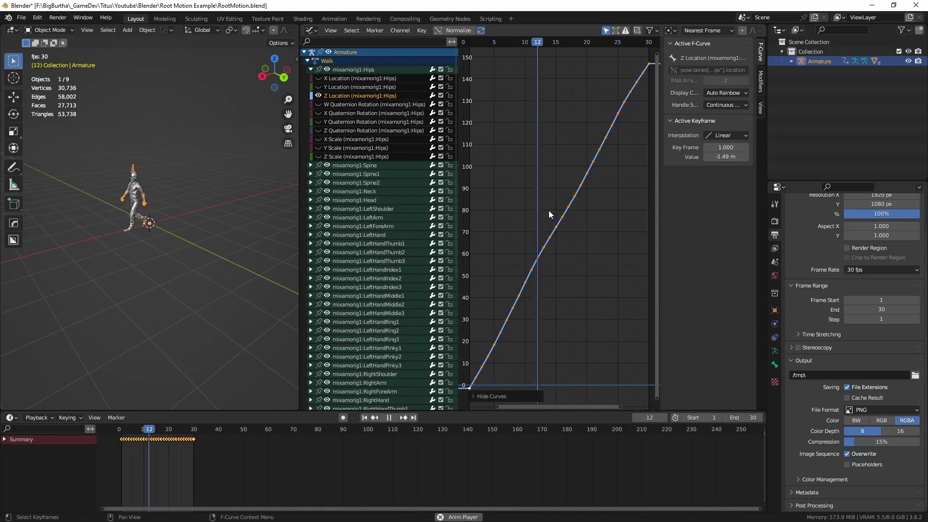
key(space)
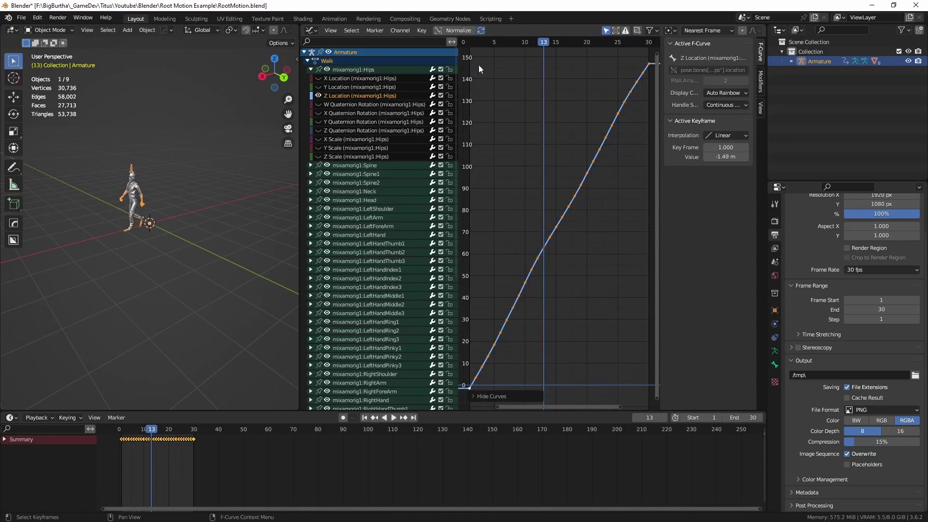
Step: Snap all Z Location keyframes of mixamorig1:Hips to the cursor value of 0
click(421, 30)
mouse_move(445, 51)
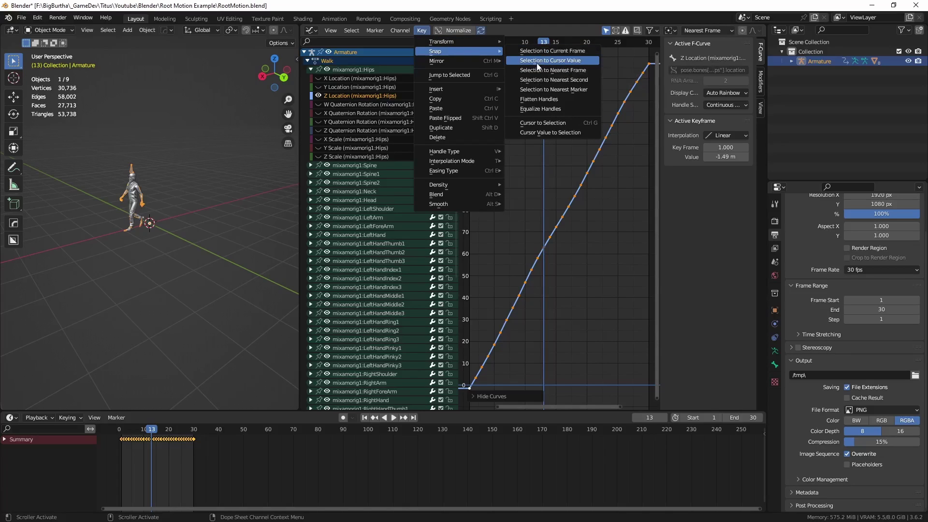
click(576, 61)
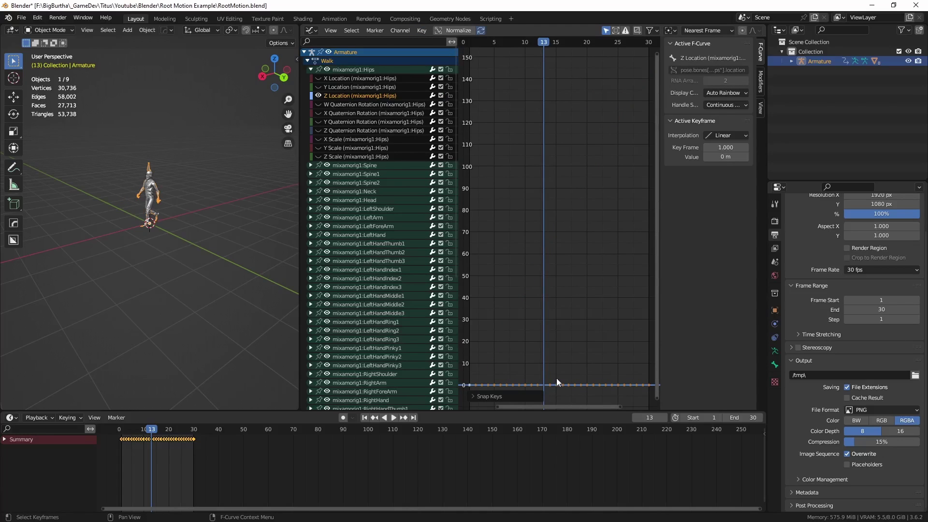
Step: Play back the flattened walk animation, and turn the timeline area into a Dope Sheet in Action Editor mode
key(space)
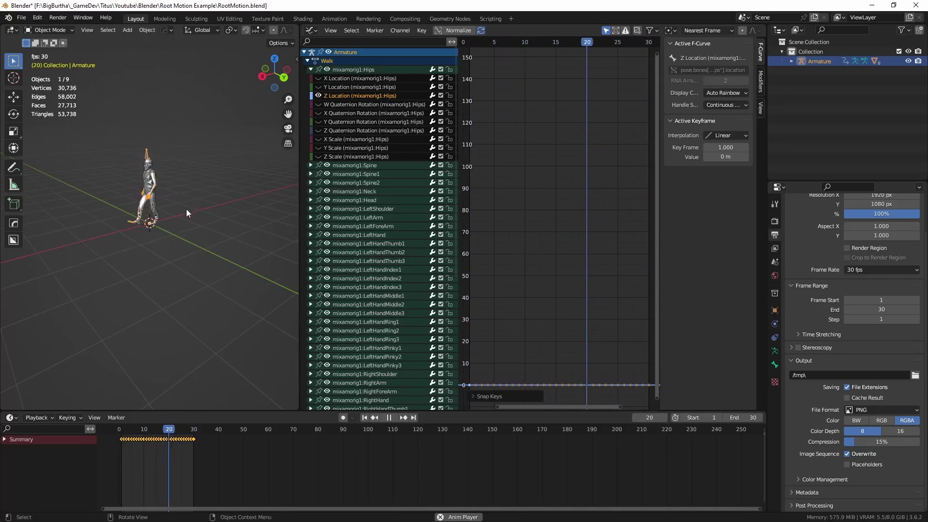
key(space)
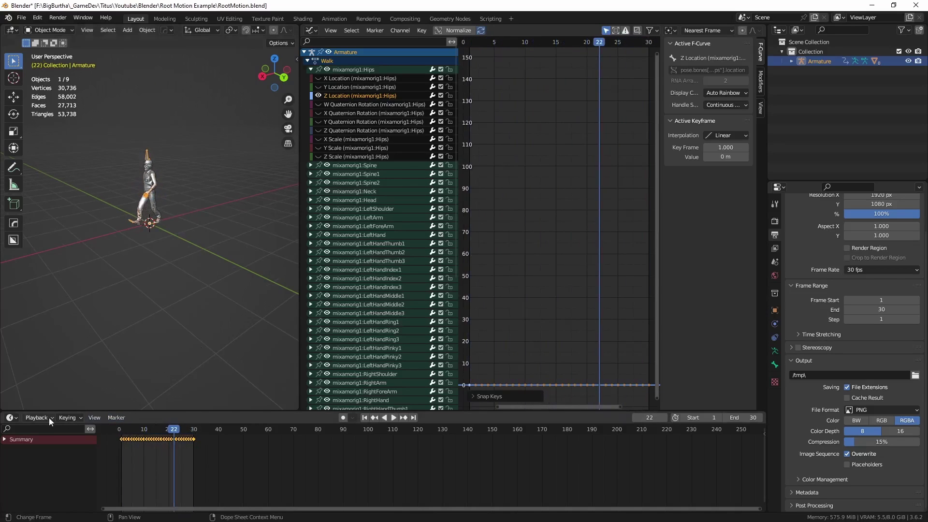
click(16, 419)
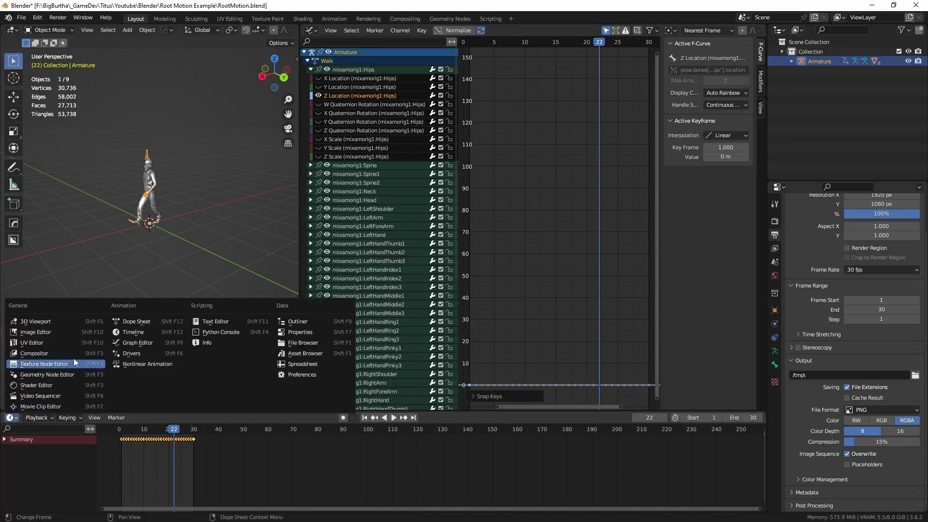
click(138, 322)
click(72, 416)
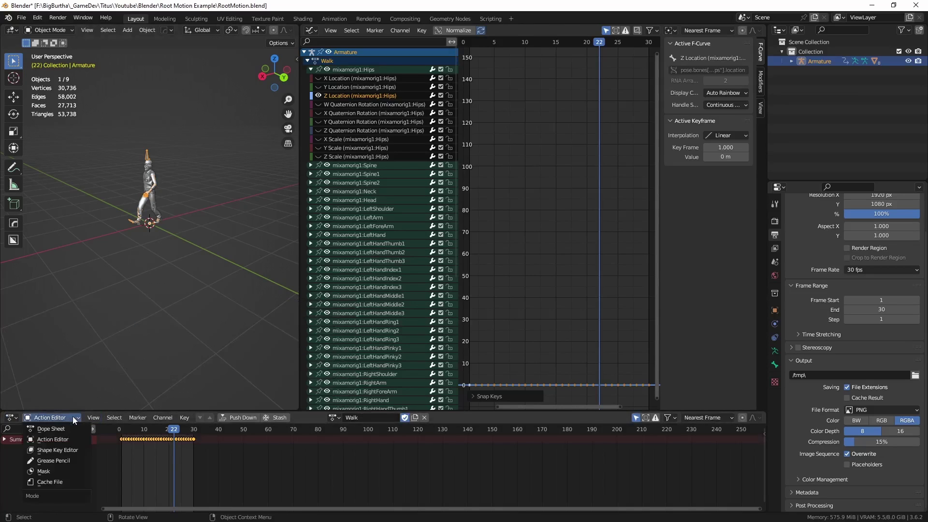
click(63, 438)
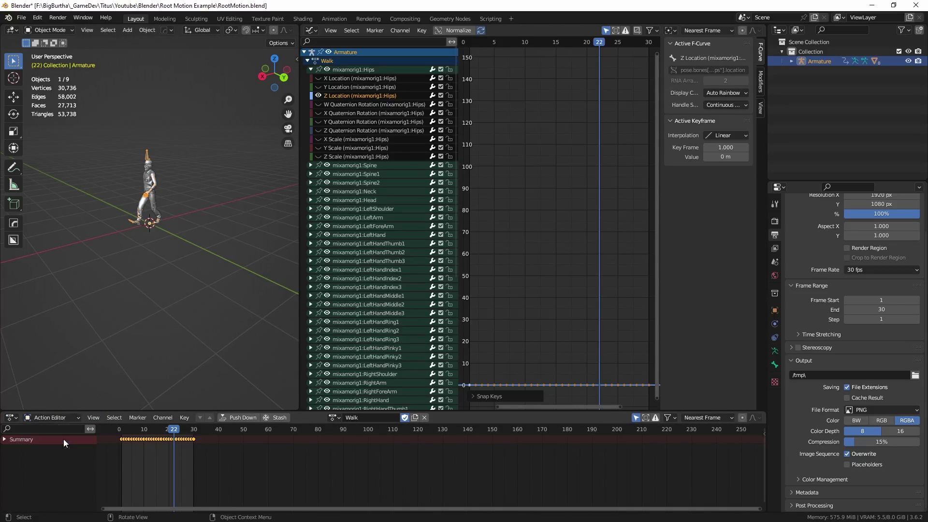
Step: Load the Run action on the armature and play it back to examine its forward travel
click(338, 417)
click(342, 337)
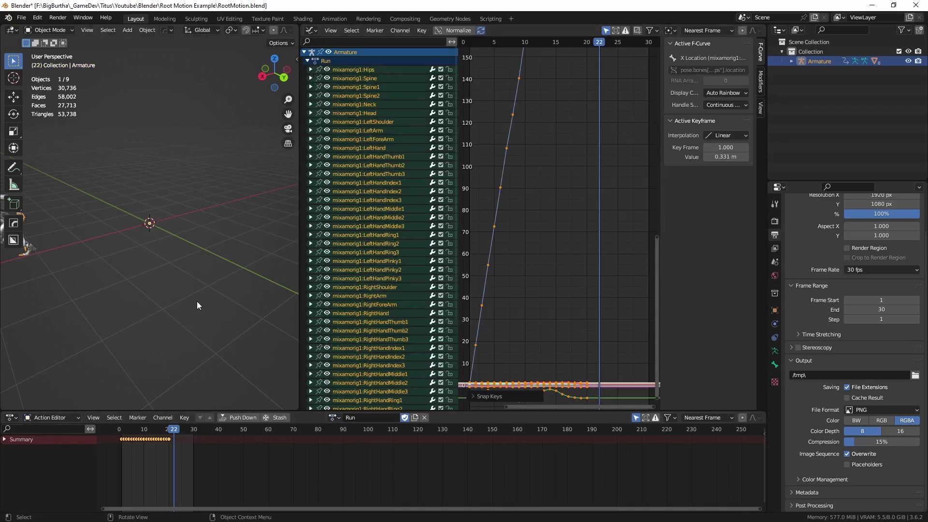
key(space)
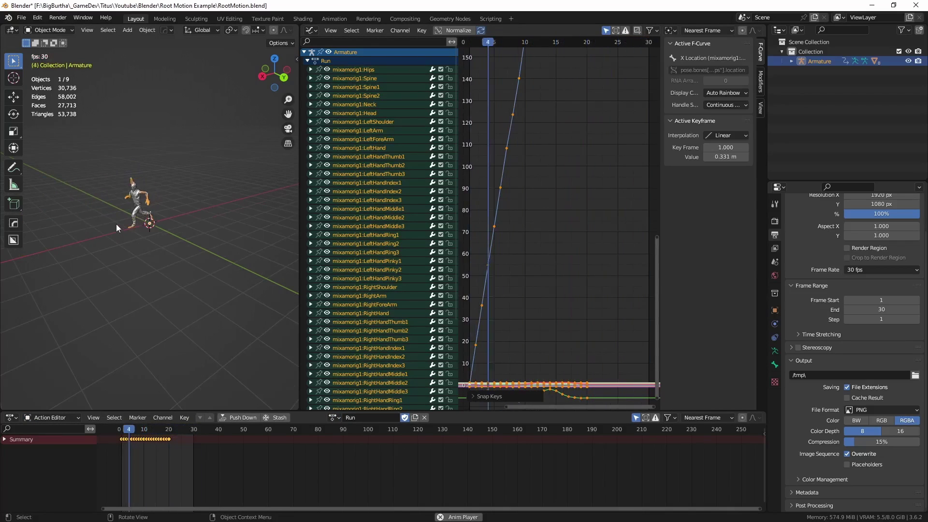
key(space)
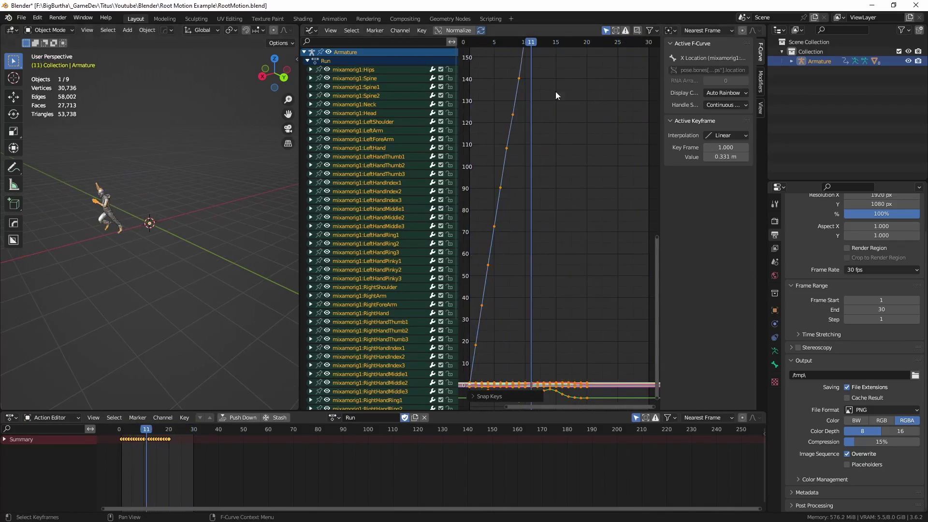
Step: Isolate the Z Location curve of mixamorig1:Hips in the Run action by hiding the bone's other curves
click(310, 70)
click(330, 96)
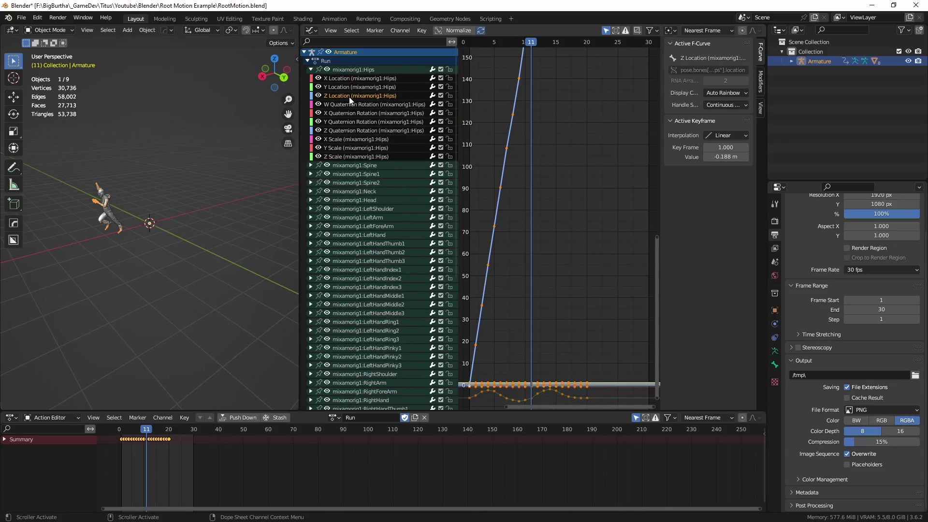
key(shift+h)
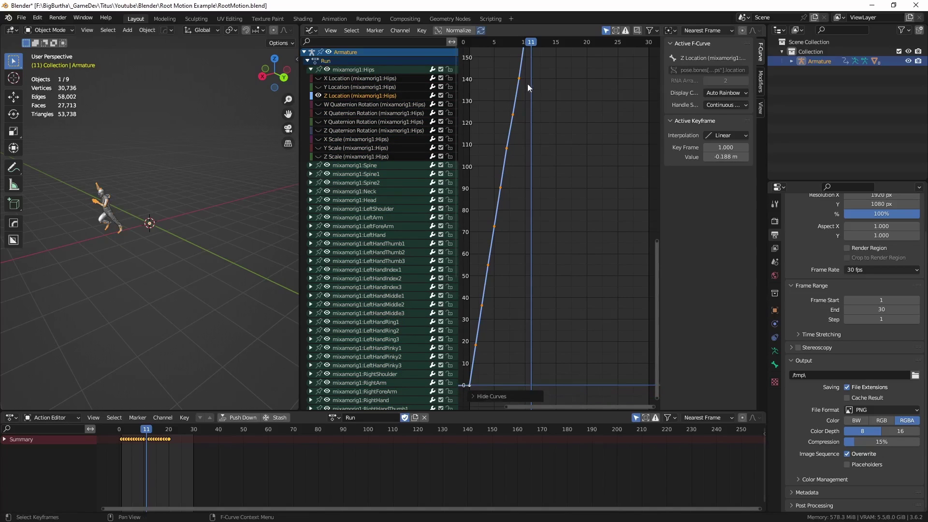
Step: Snap the Run action's Z Location keyframes of mixamorig1:Hips to the cursor value of 0 and play back the run
click(422, 31)
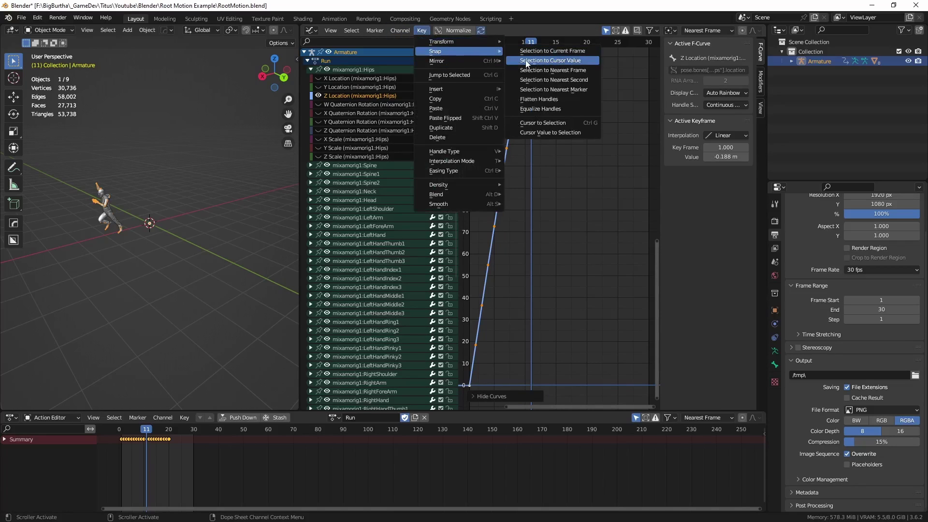
click(564, 61)
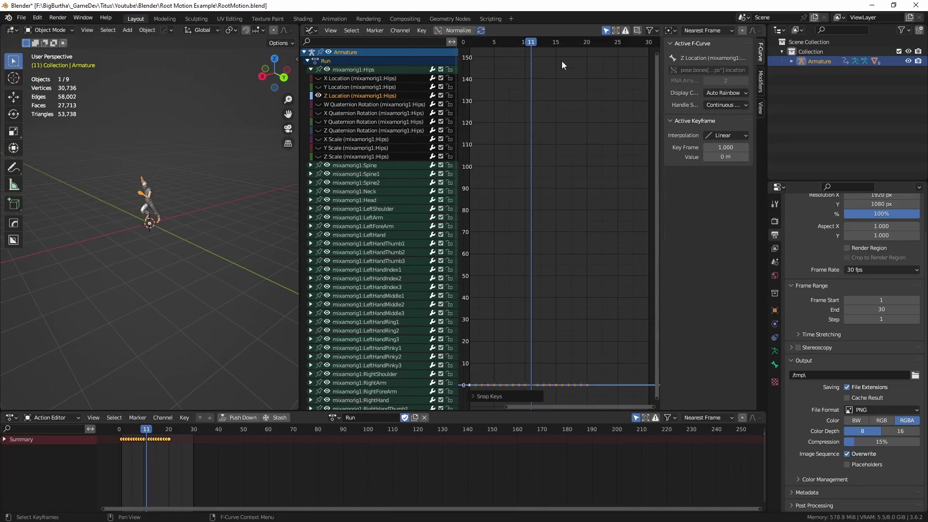
key(space)
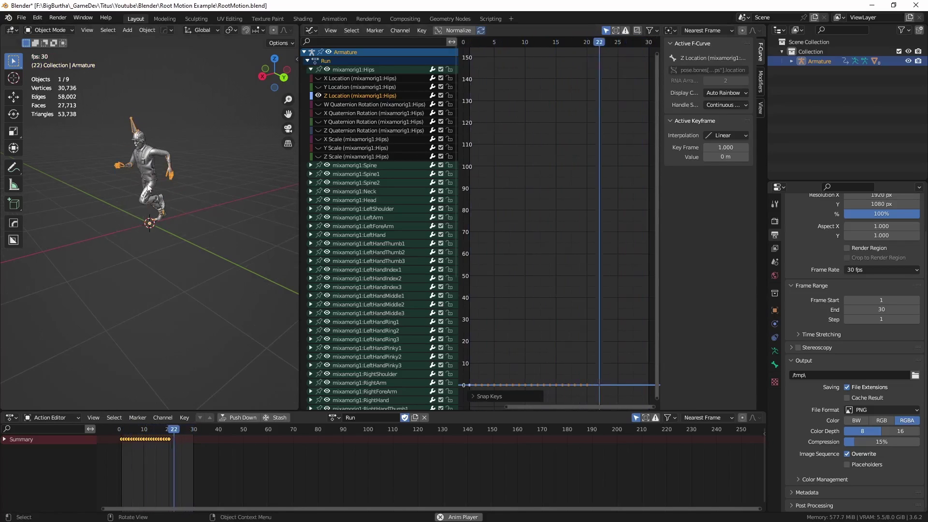
key(space)
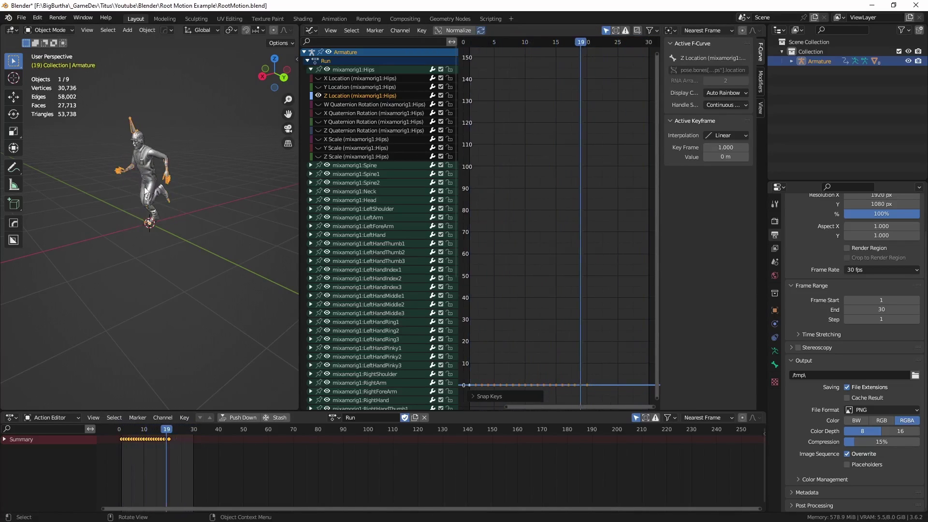
Step: Load the Jump action on the armature and play it back to examine its travel
click(334, 418)
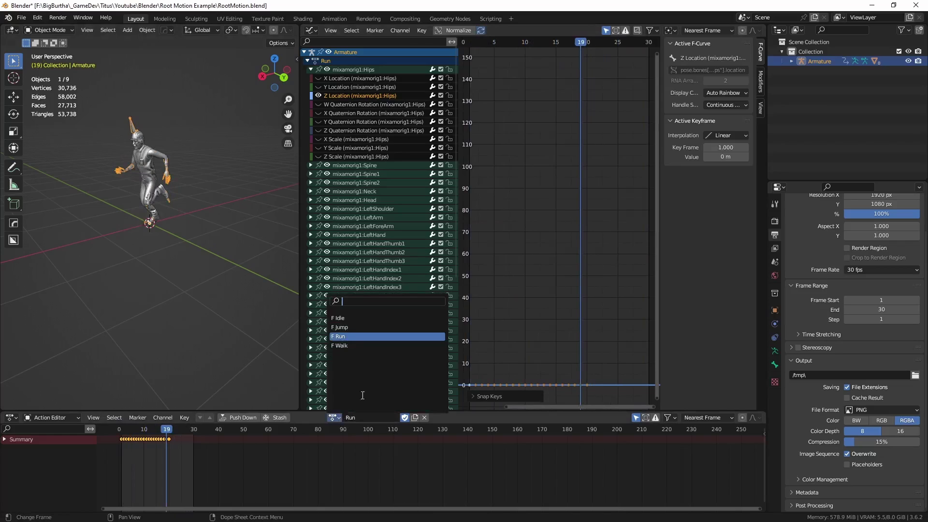
click(344, 328)
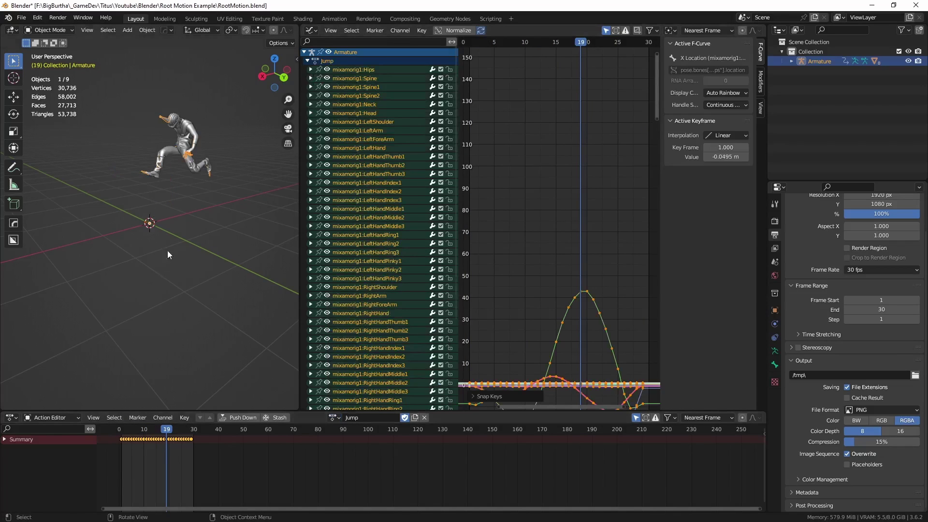
key(space)
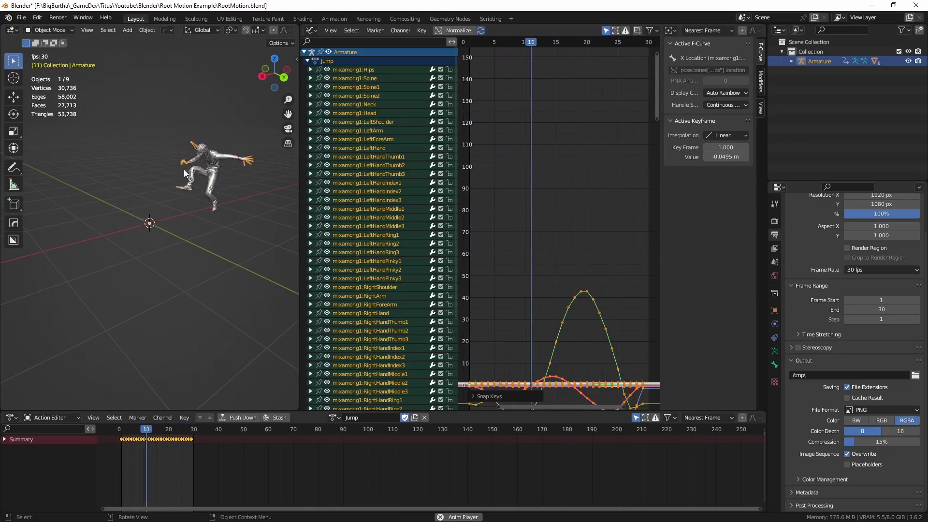
key(space)
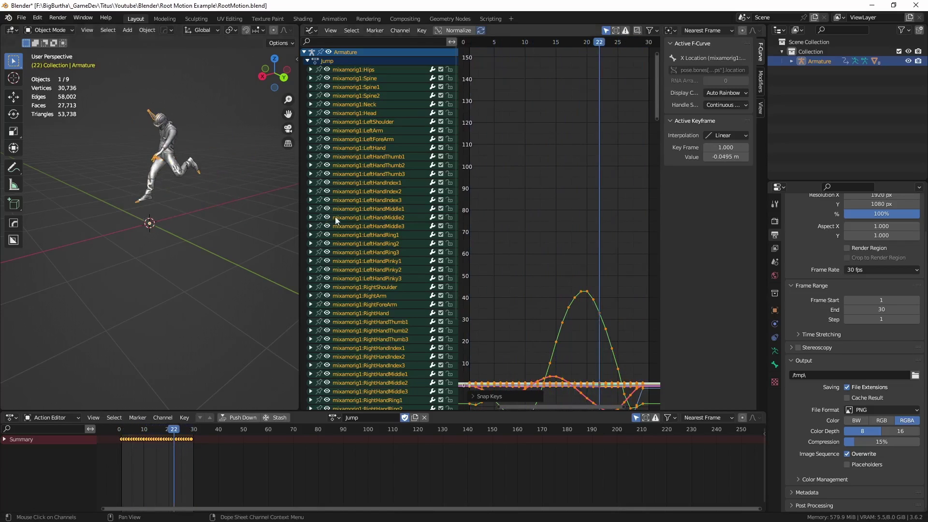
Step: Isolate the Z Location curve of mixamorig1:Hips in the Jump action and frame the whole curve
click(311, 71)
click(342, 96)
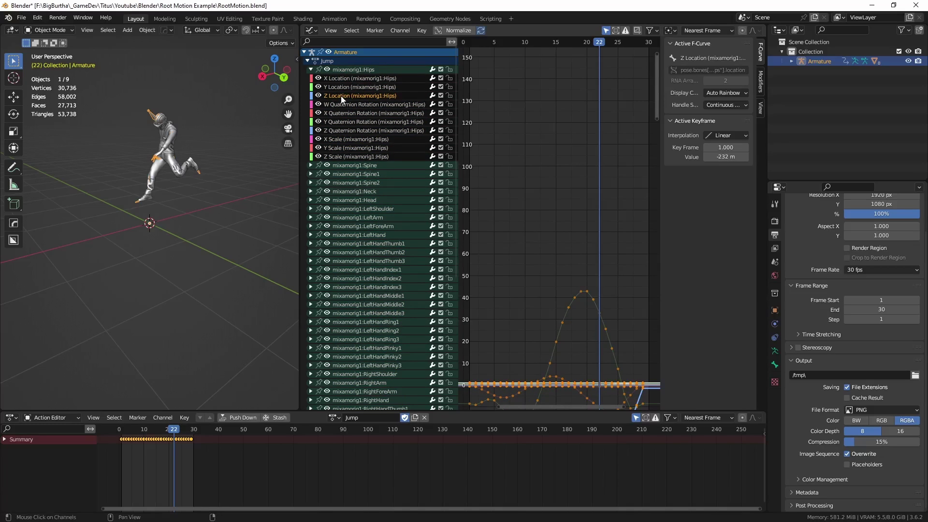
key(shift+h)
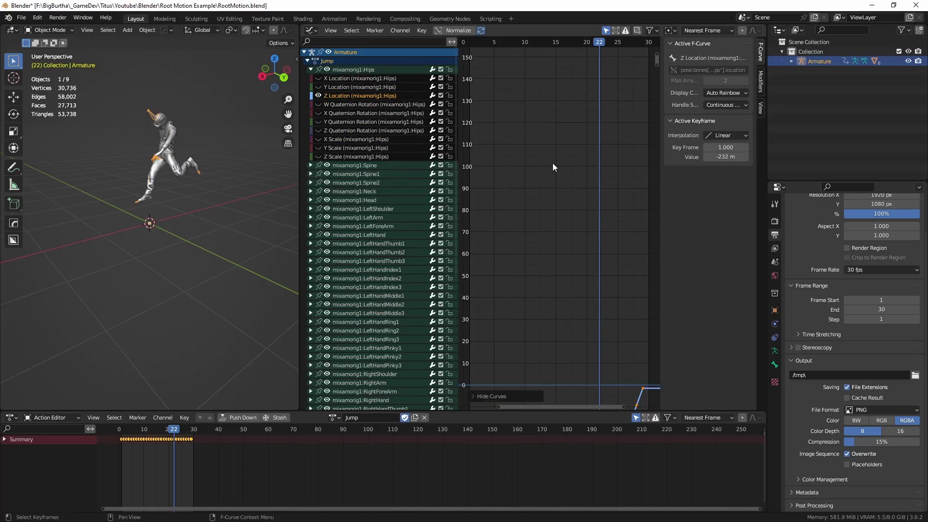
key(Home)
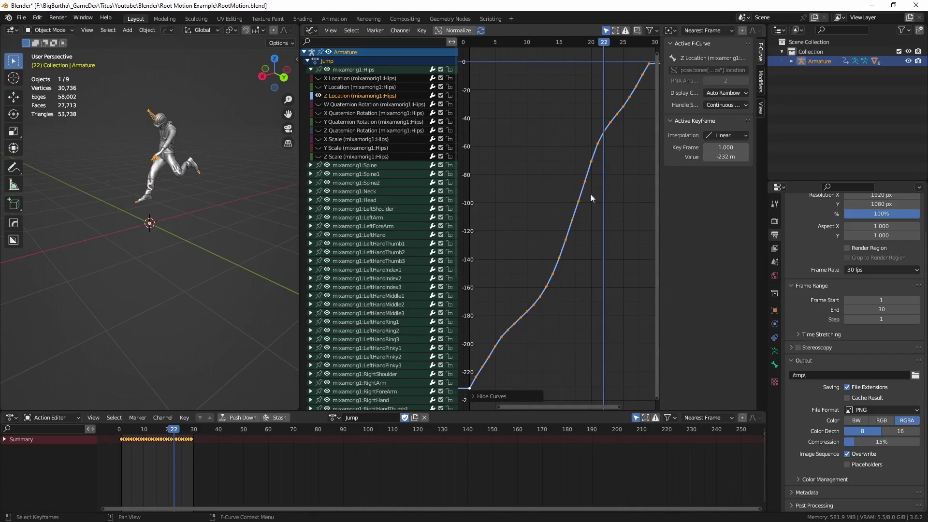
Step: Snap the Jump action's Z Location keyframes of mixamorig1:Hips to the cursor value of 0 and play back the jump
click(422, 30)
mouse_move(447, 53)
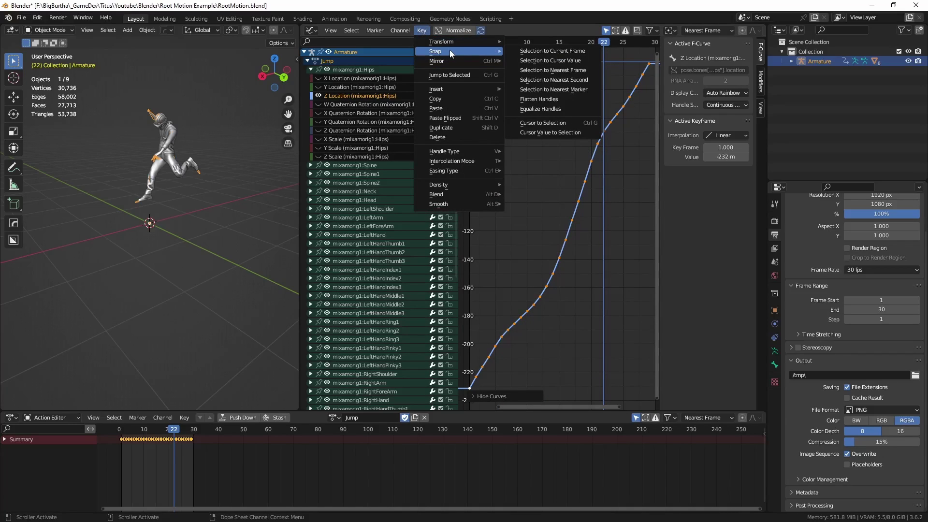
click(554, 62)
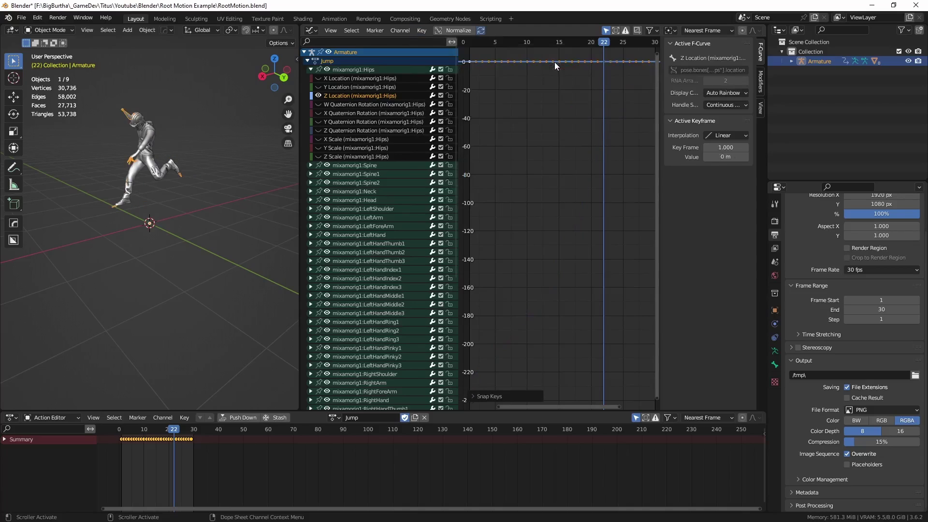
key(space)
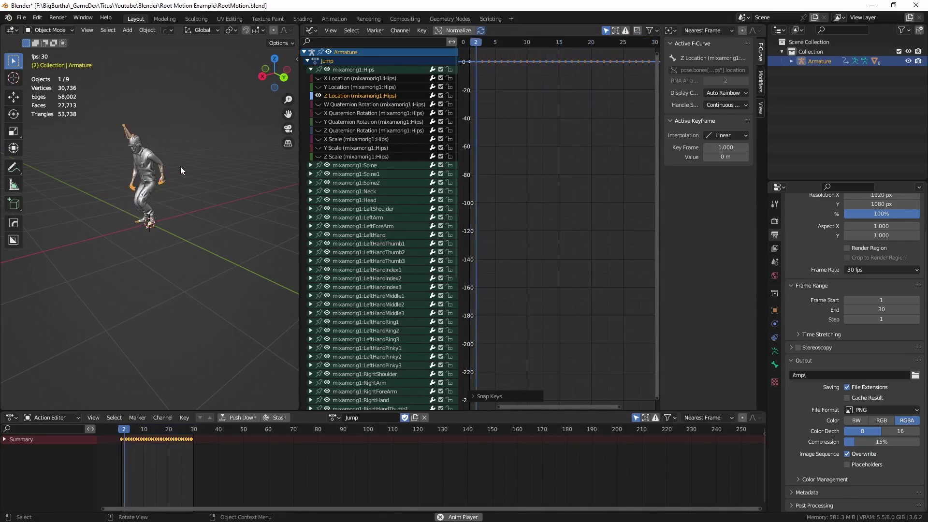
key(space)
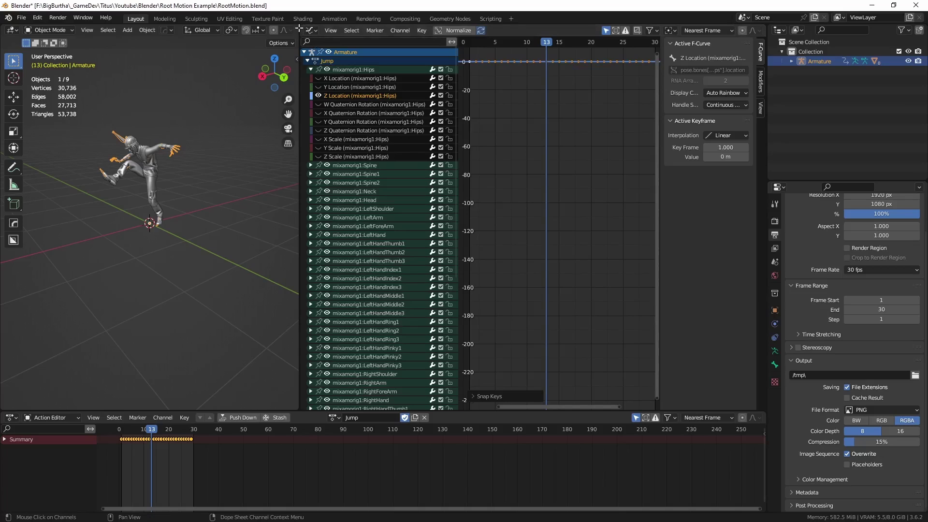
Step: Widen the 3D viewport, select all objects in the scene, and start an FBX export with the System and Recent folder lists collapsed
drag(298, 30, 523, 31)
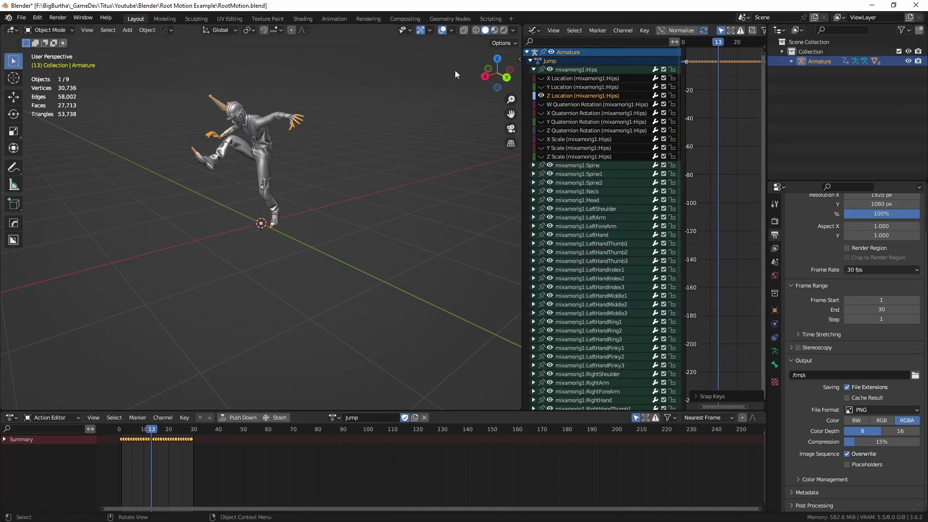
key(a)
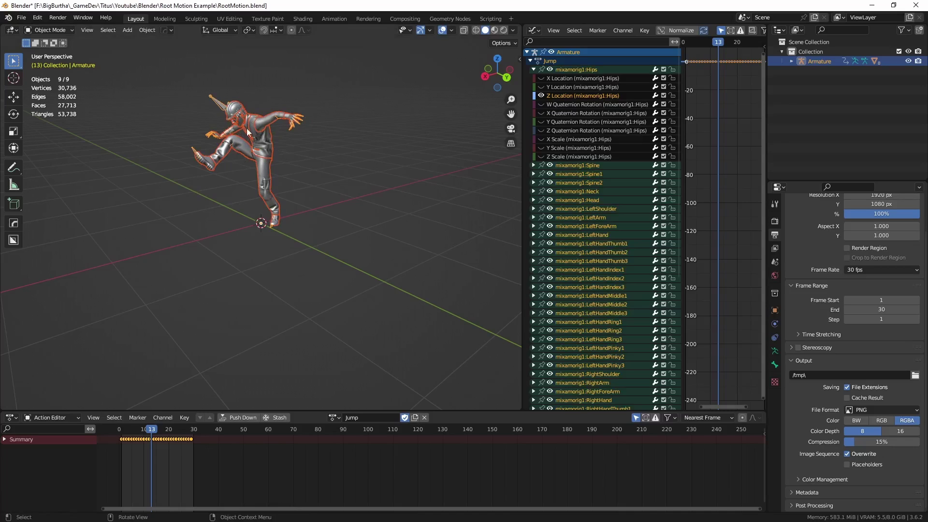
click(22, 18)
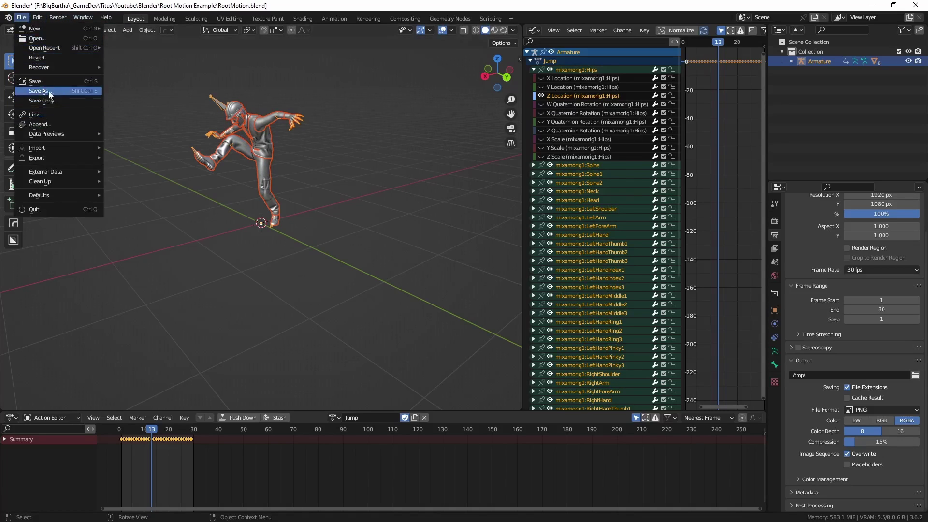
mouse_move(61, 155)
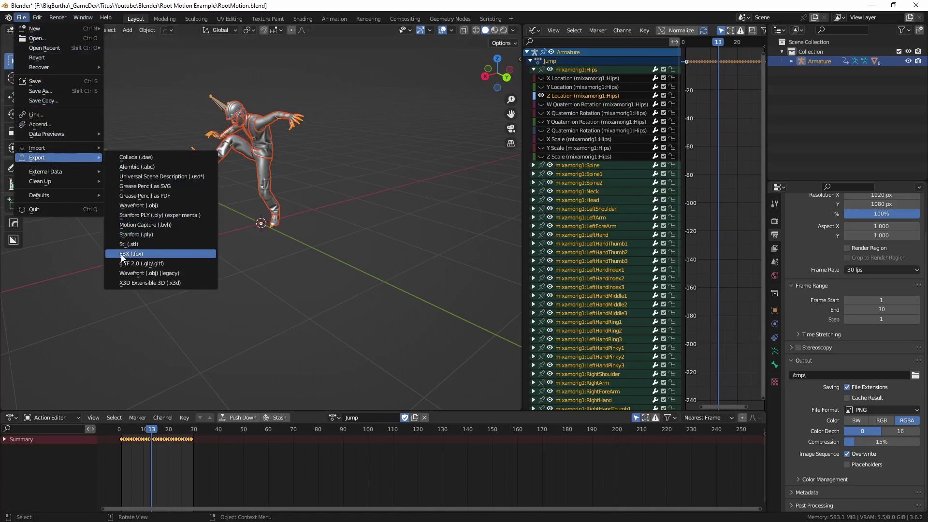
click(141, 255)
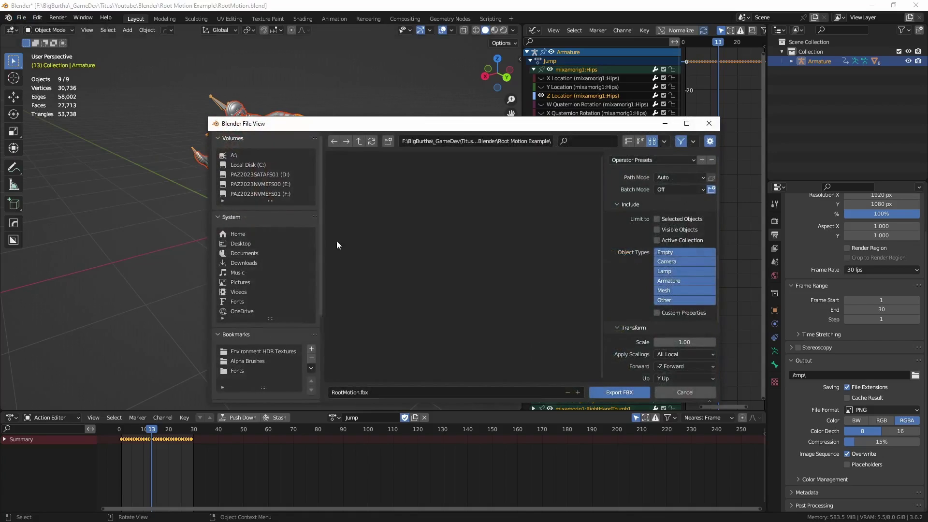
click(218, 216)
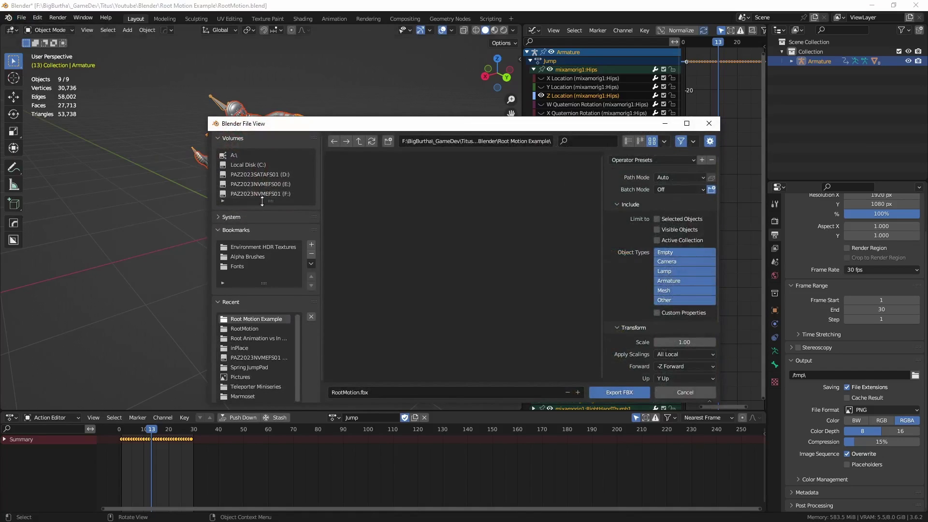
click(220, 301)
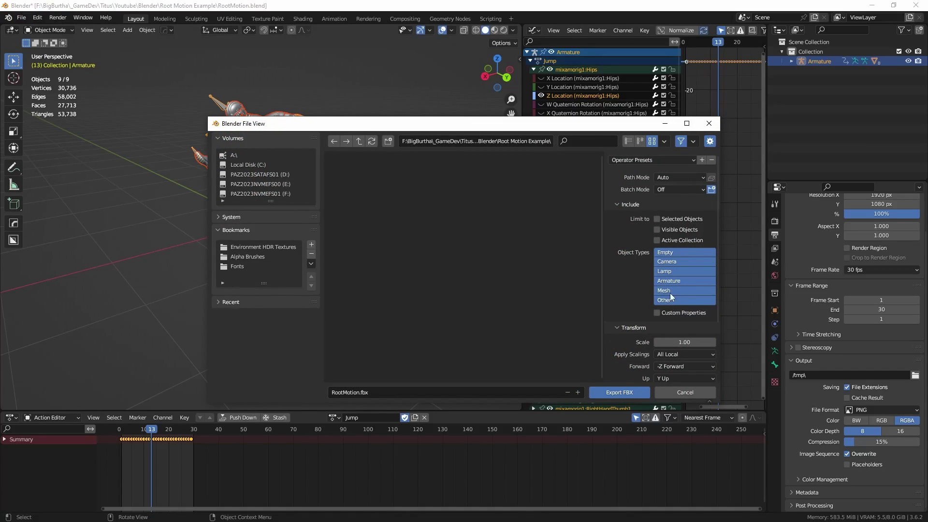
Step: Limit the FBX export to selected objects and set its axes to X Forward and Z Up
click(658, 219)
scroll(658, 338, down, 2)
scroll(651, 317, down, 2)
click(671, 290)
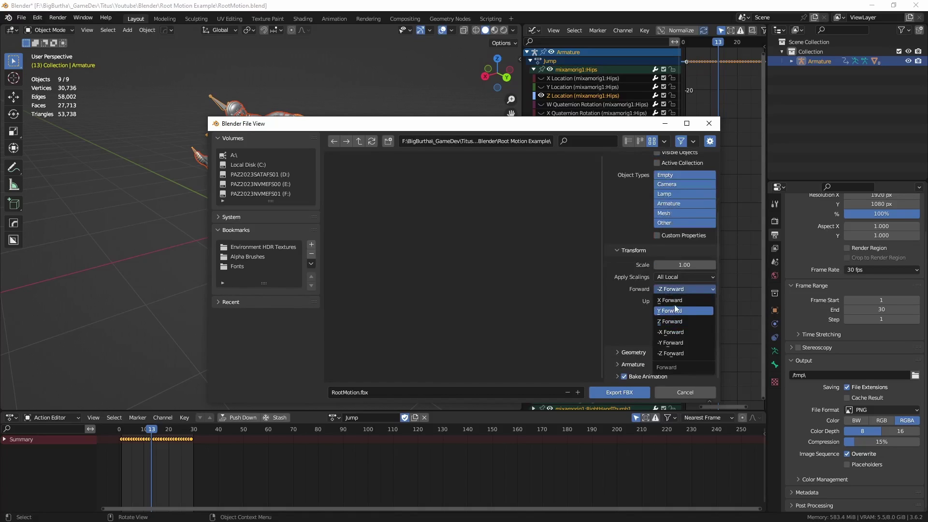
click(672, 301)
click(669, 302)
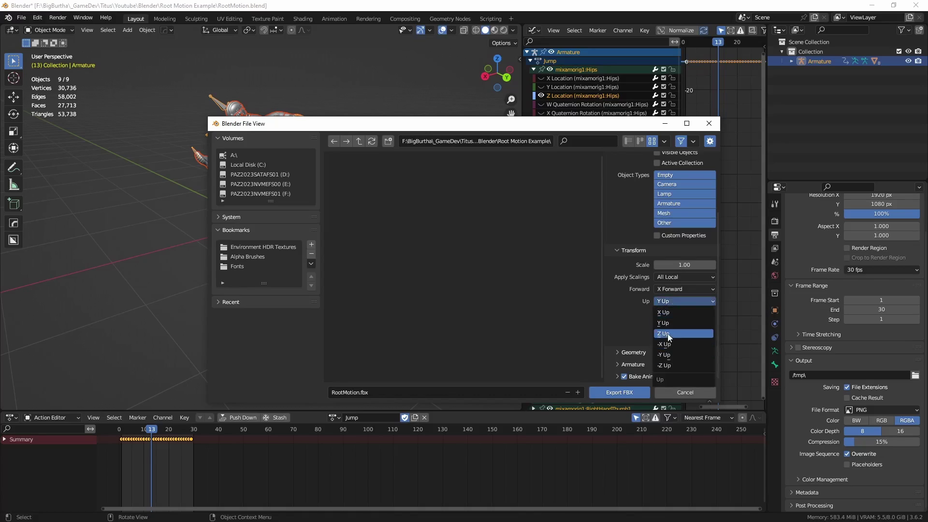
click(671, 334)
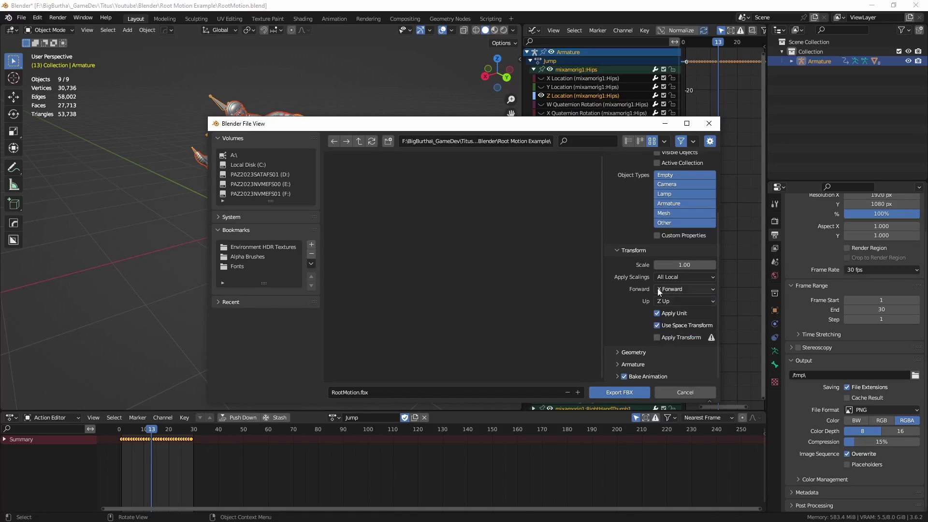
Step: Turn off Add Leaf Bones in the FBX export's armature options and close the export window without exporting
click(619, 364)
scroll(638, 319, down, 3)
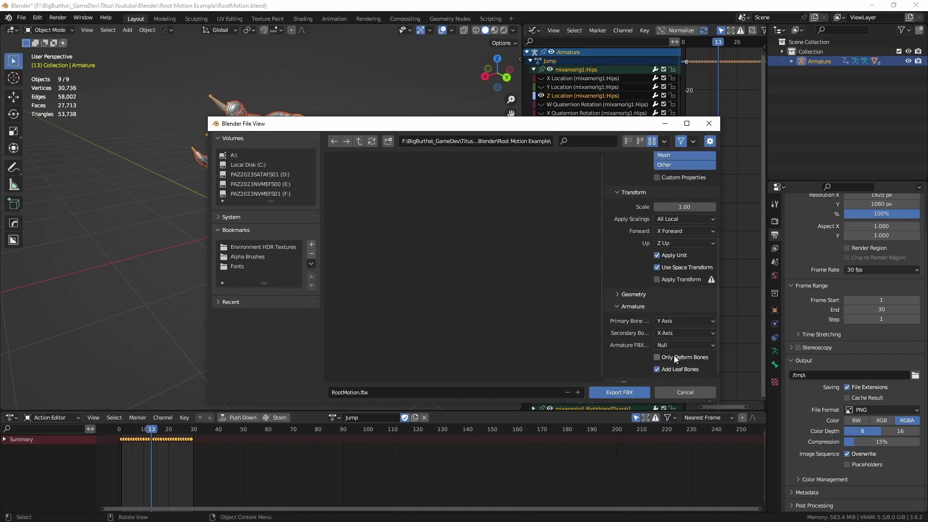
click(655, 369)
click(708, 123)
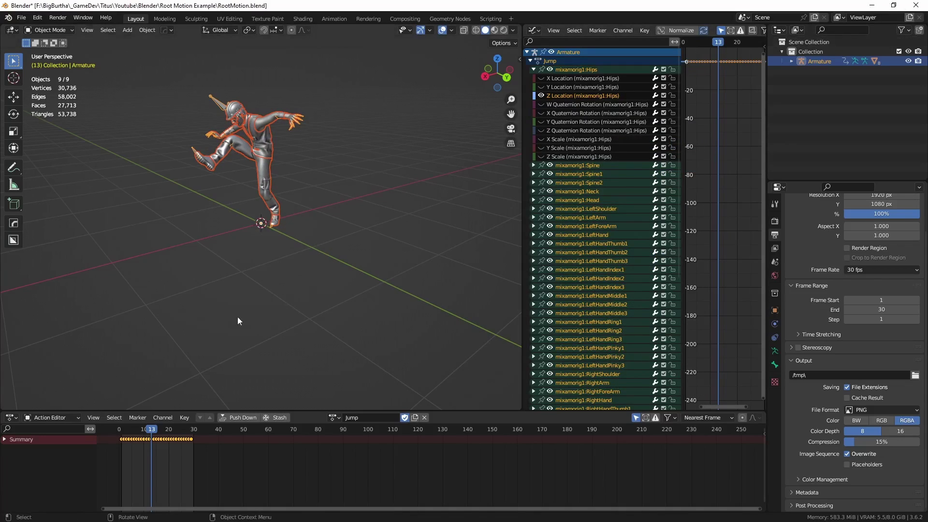
Step: Switch to Unreal Editor and set the project's Default Pawn Class to BP_Worker3
key(alt+Tab)
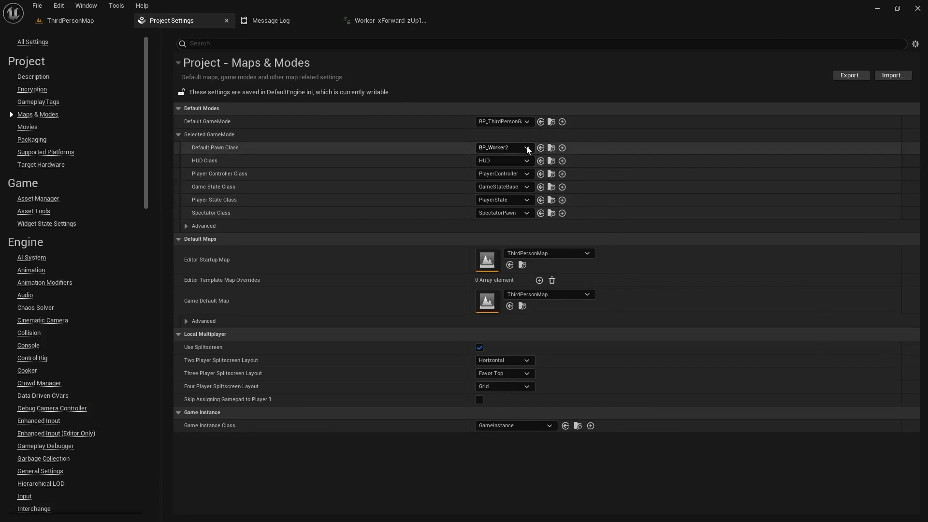
click(505, 147)
click(516, 212)
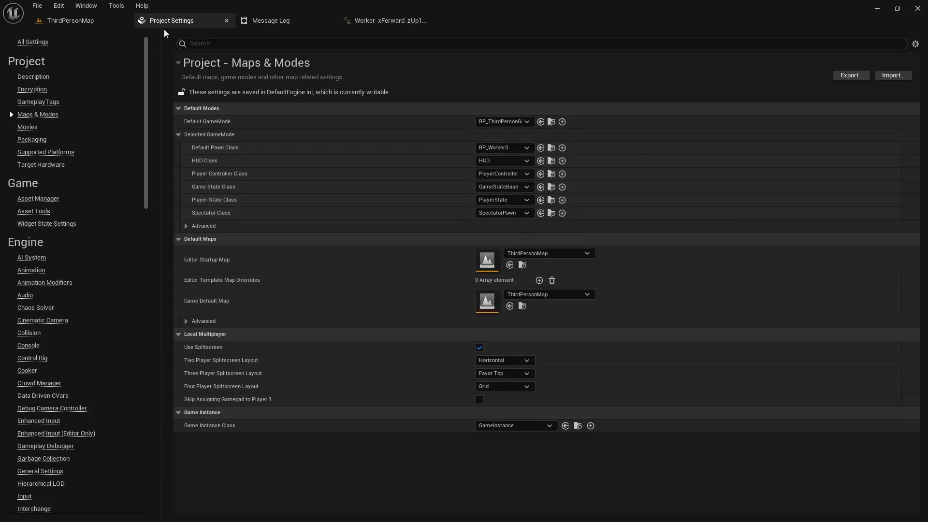
Step: Play ThirdPersonMap in the editor and walk the worker character forward to test its movement
click(62, 19)
click(236, 38)
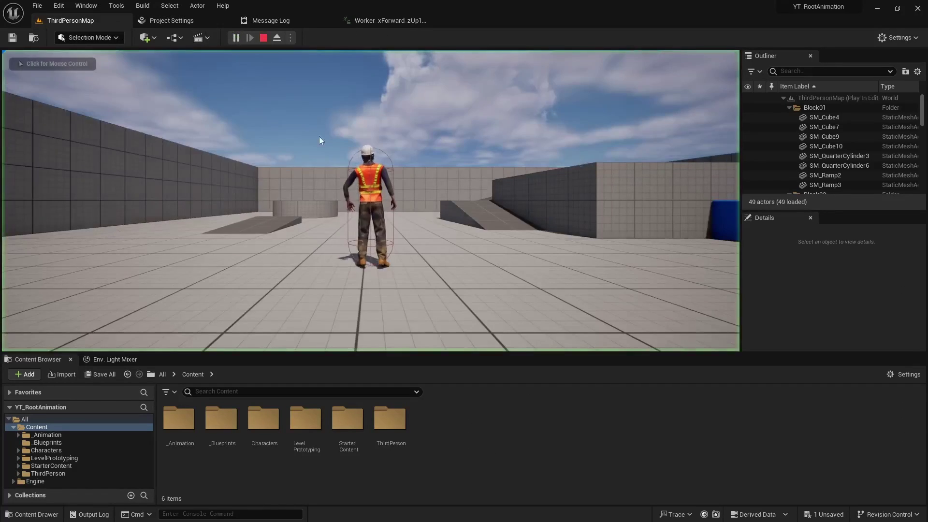
key(w)
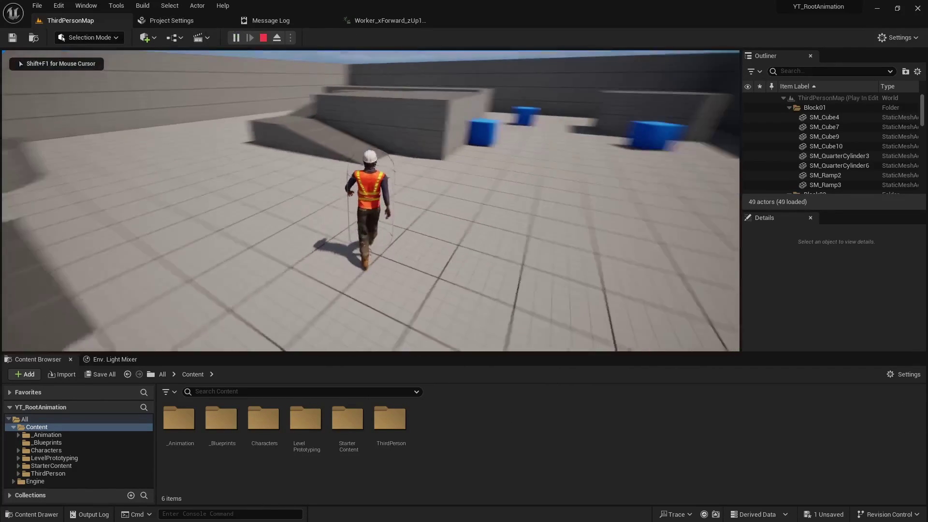